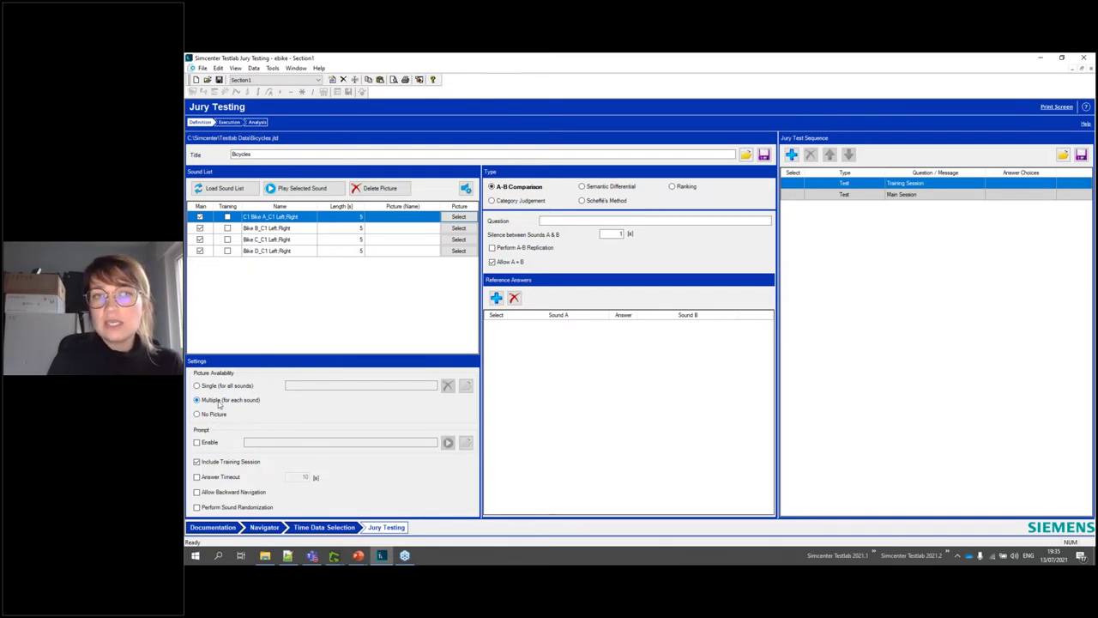
- Use a single picture for all sounds, choosing the electric-bike PNG file from the Documents folder
left_click(220, 386)
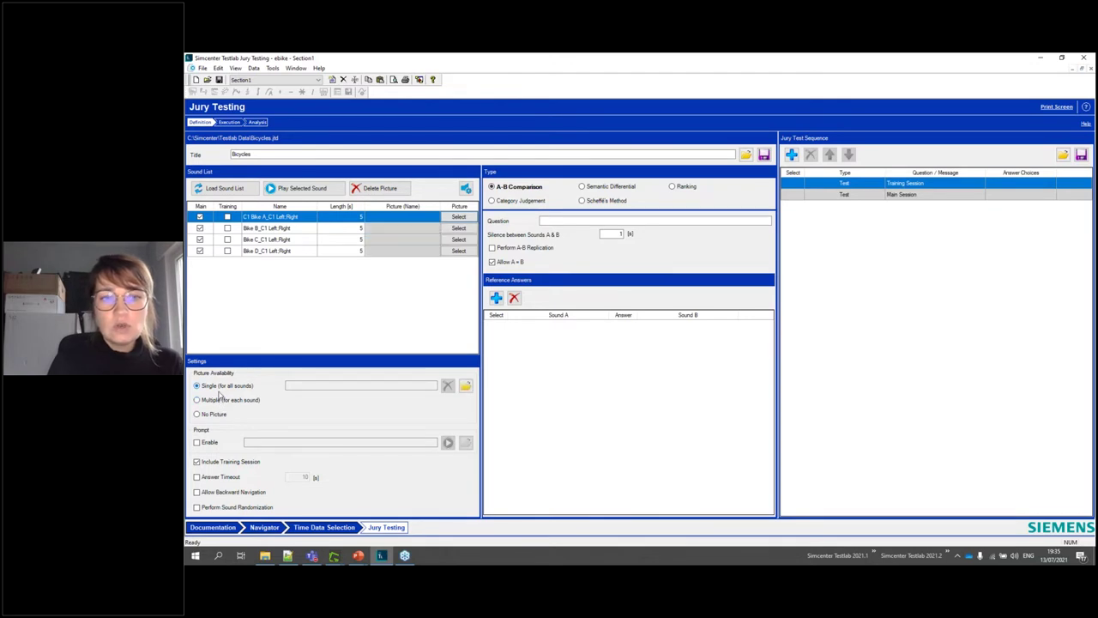
left_click(465, 386)
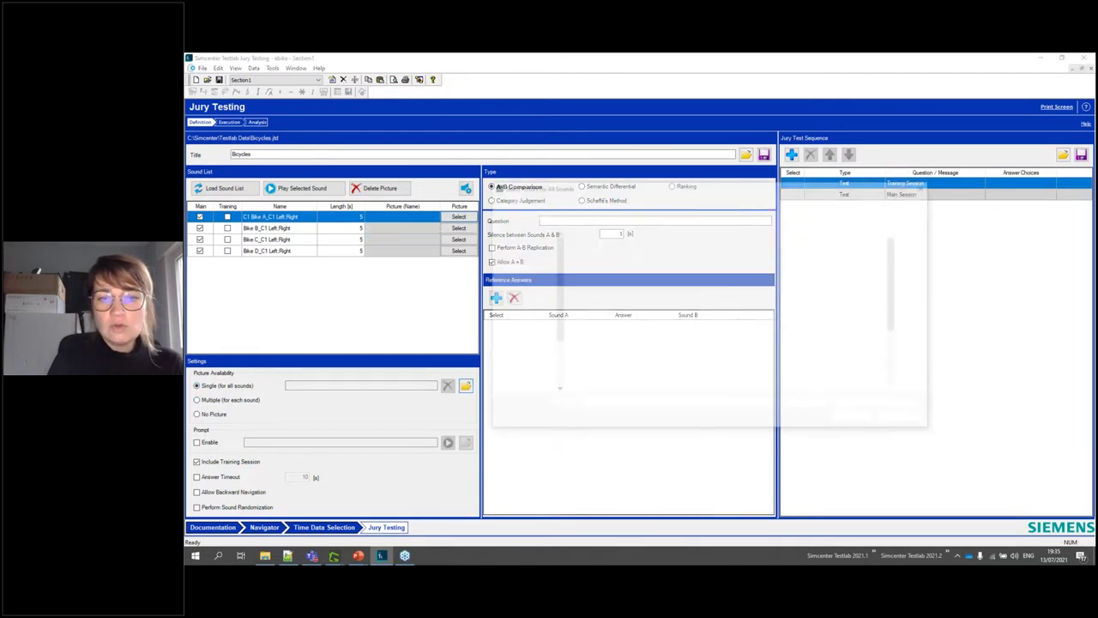
scroll(604, 314, "down", 5)
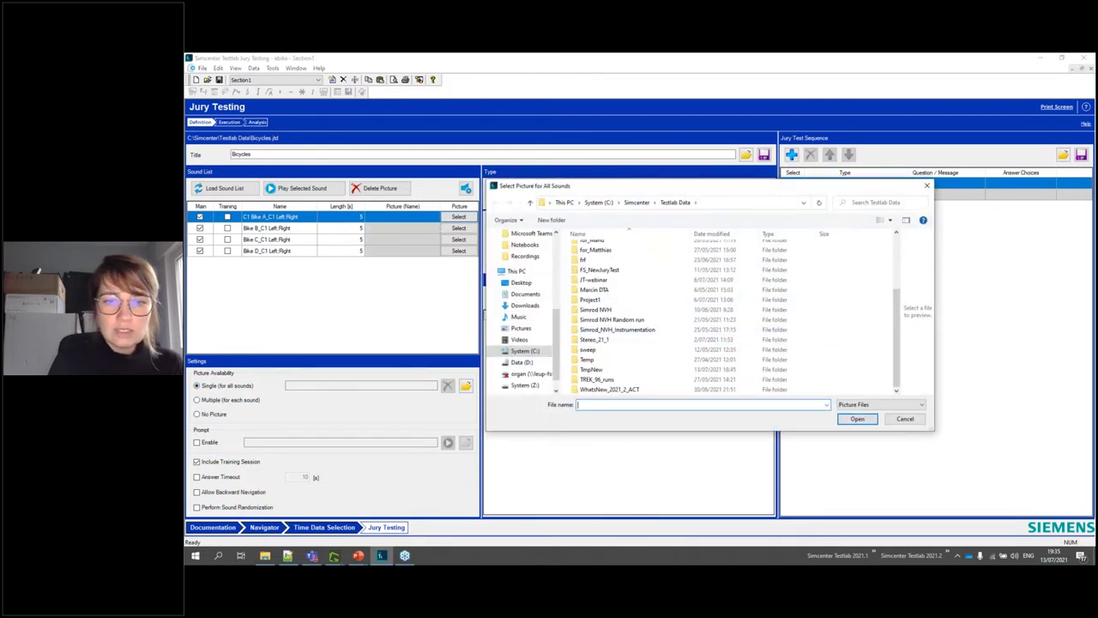
left_click(532, 294)
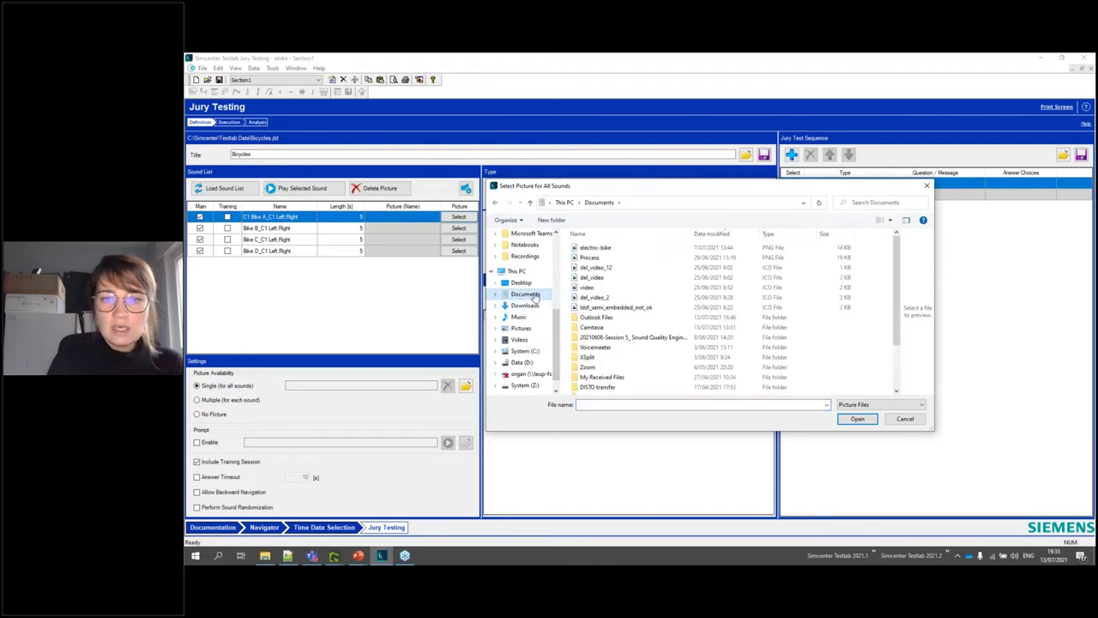
left_click(631, 248)
left_click(857, 419)
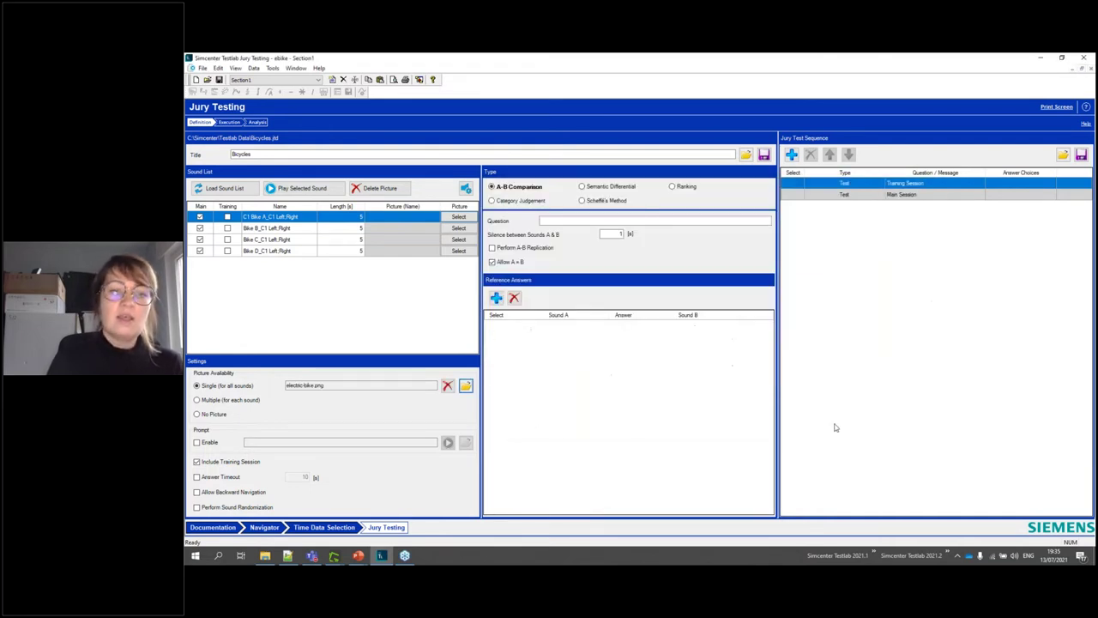
- Include the Bike D and Bike B sounds in the training session and enable sound randomization
mouse_move(300, 383)
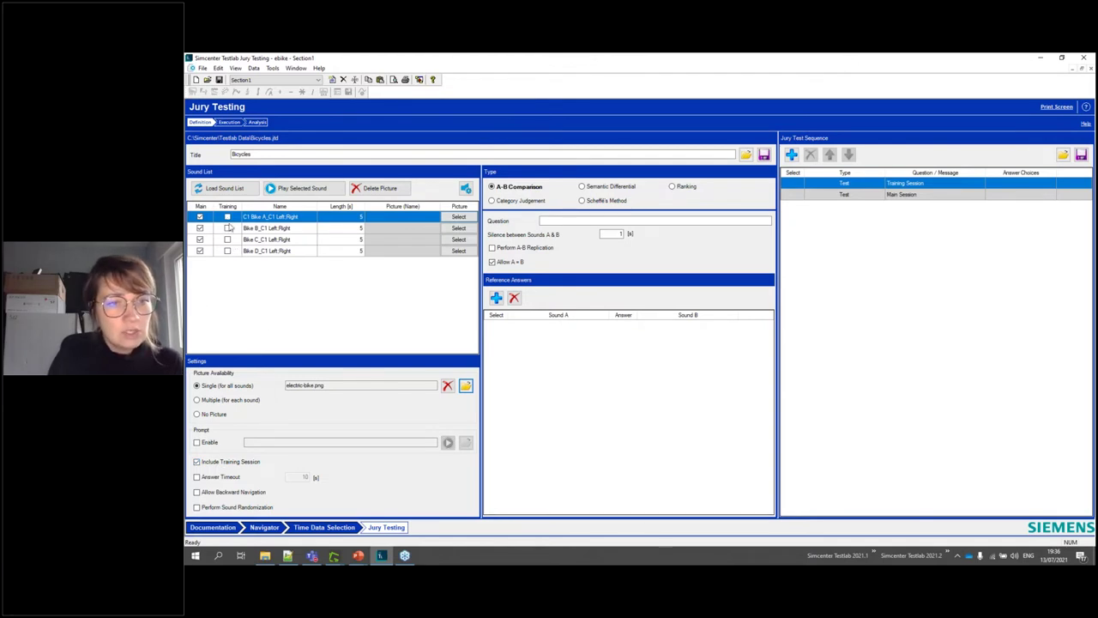
left_click(227, 251)
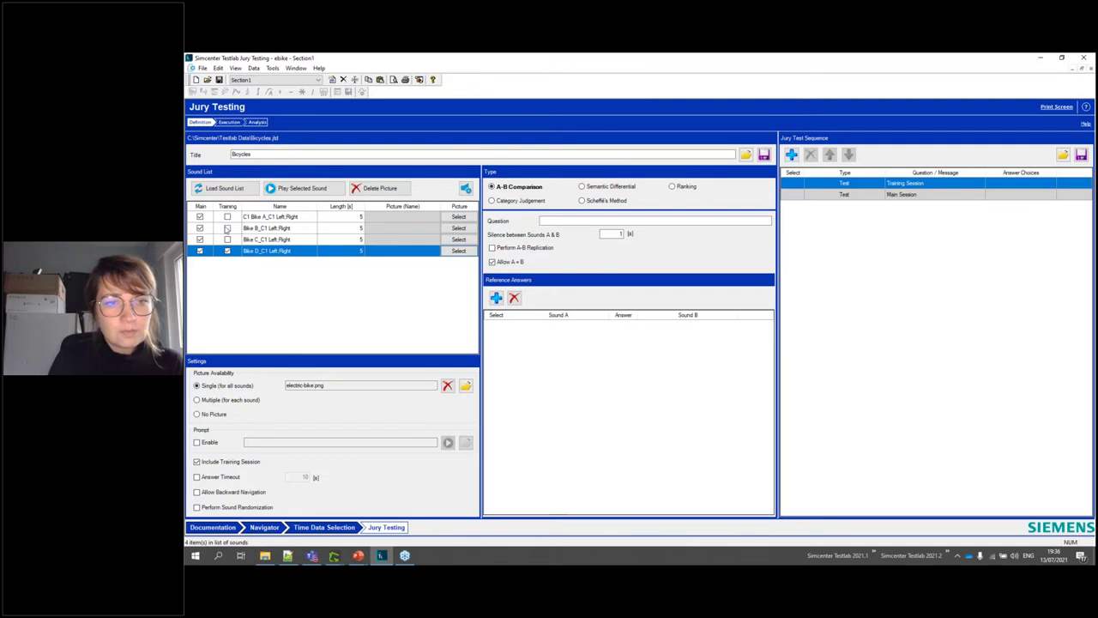
left_click(227, 227)
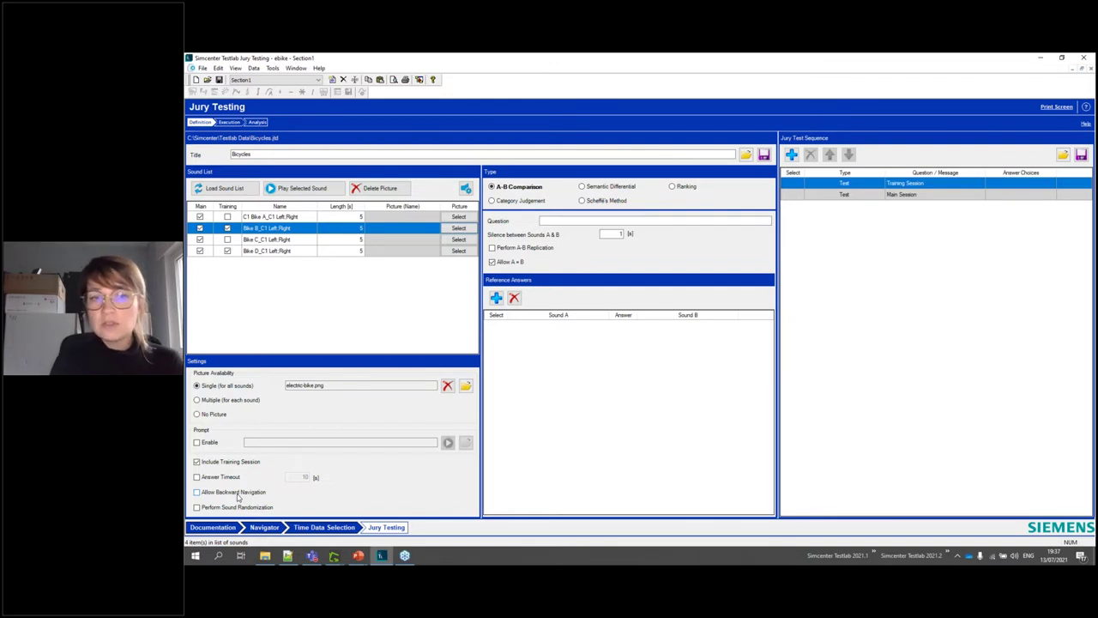
left_click(268, 507)
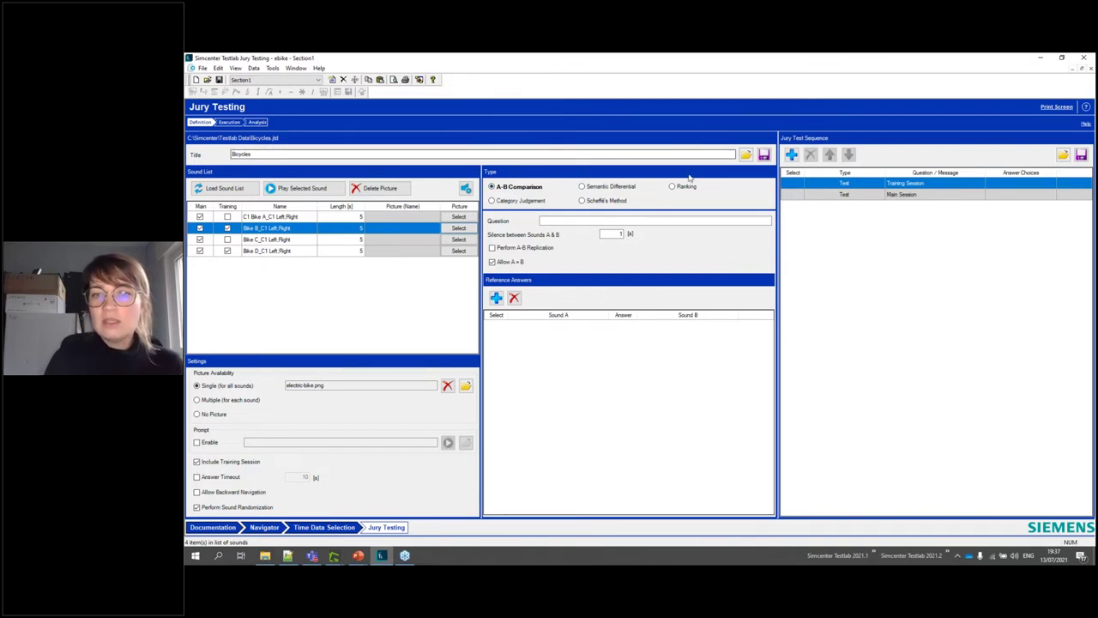
- Set the jury test type to Scheffé's Method with Button questions and 5 grades
left_click(606, 201)
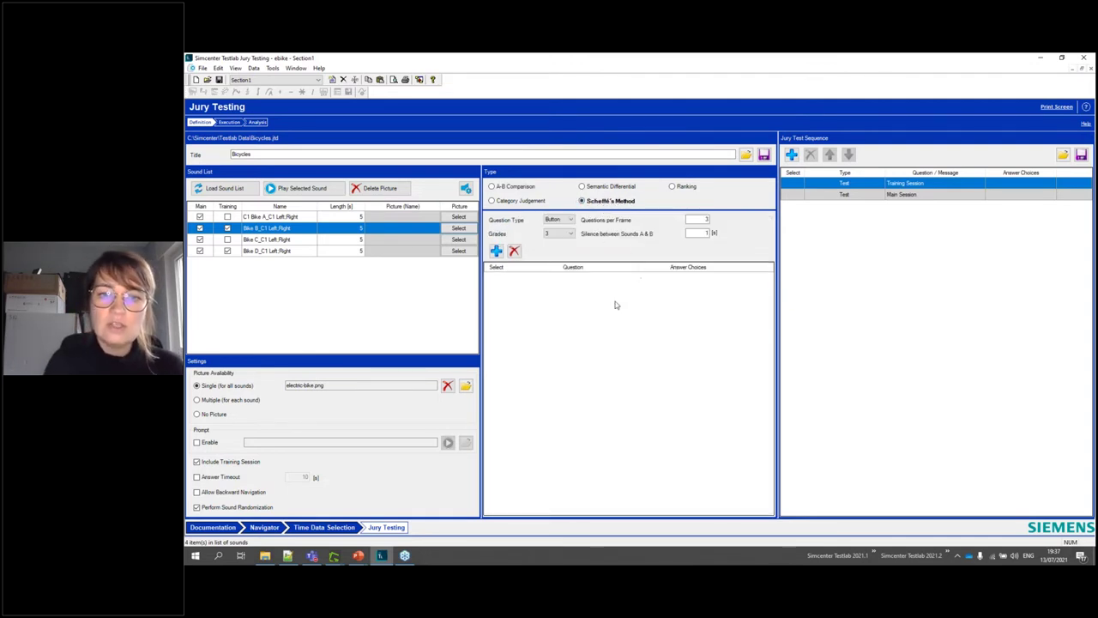
left_click(566, 220)
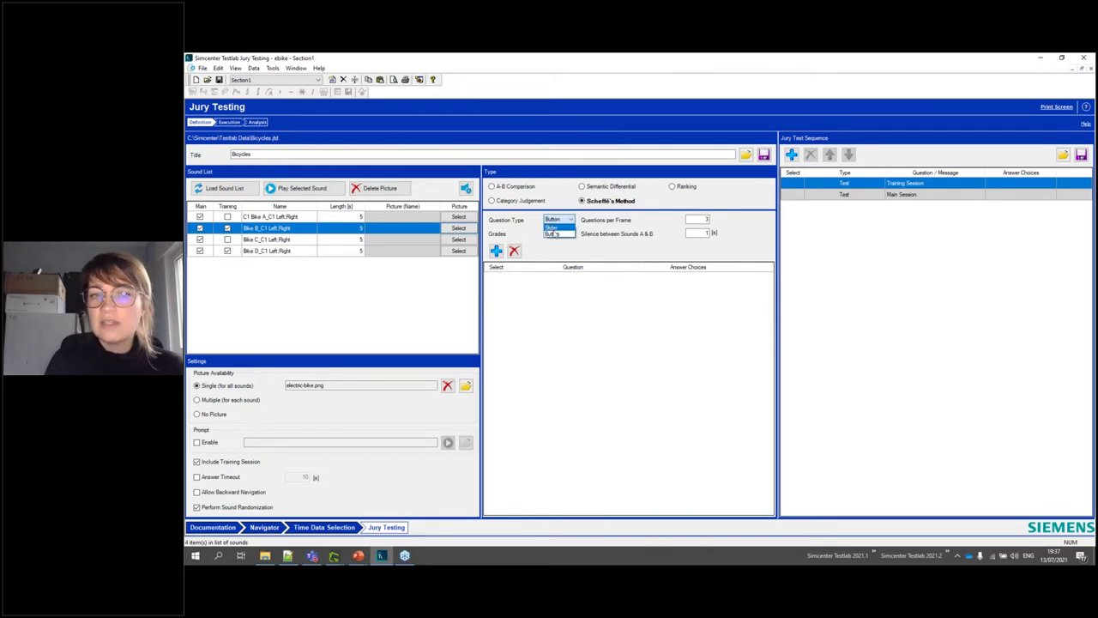
left_click(556, 234)
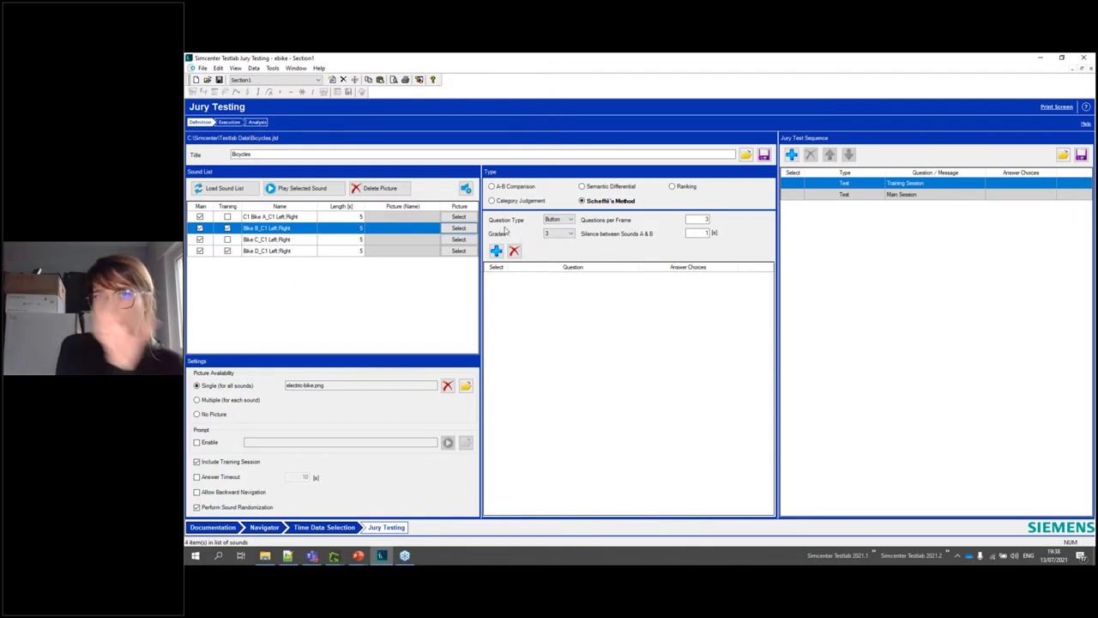
left_click(569, 234)
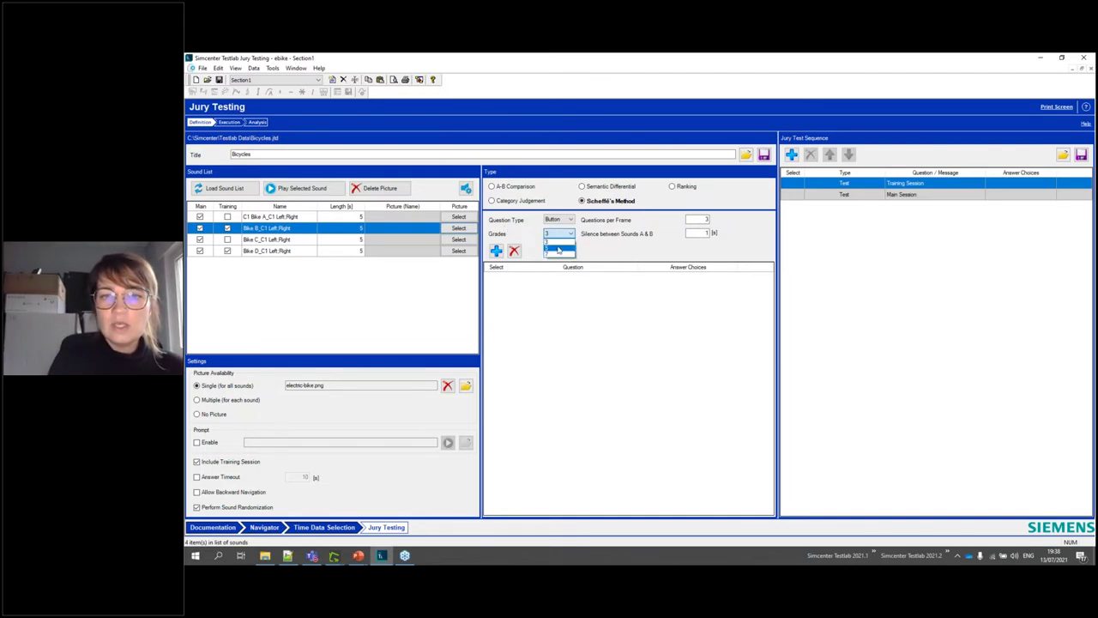
left_click(559, 250)
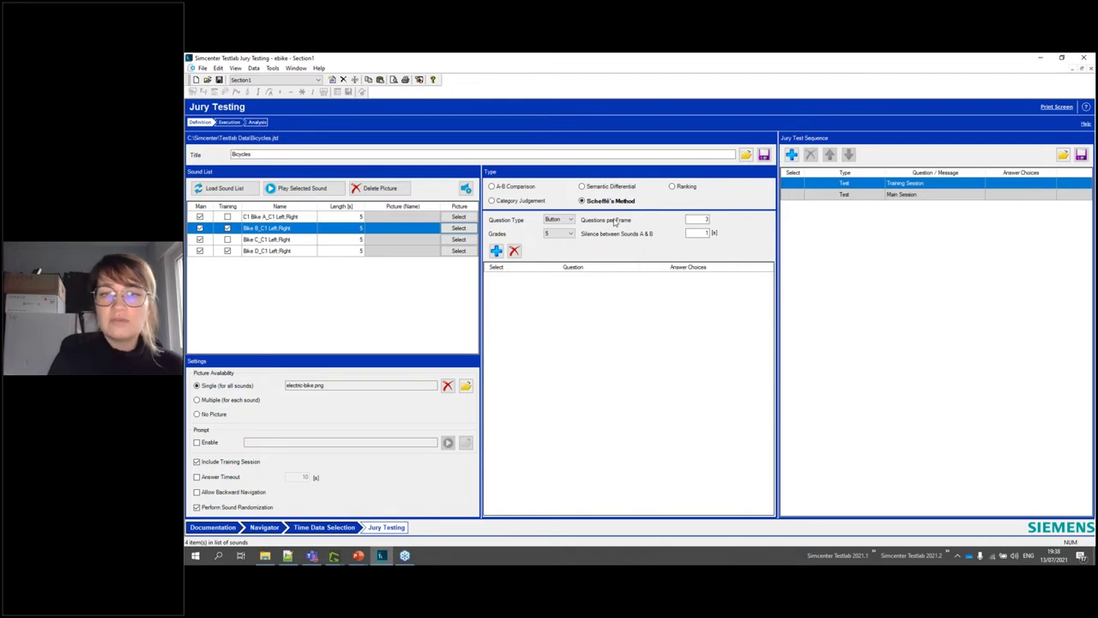
- Add the Scheffé's Method question "Which E-BIKE is louder?" without custom answers
left_click(496, 250)
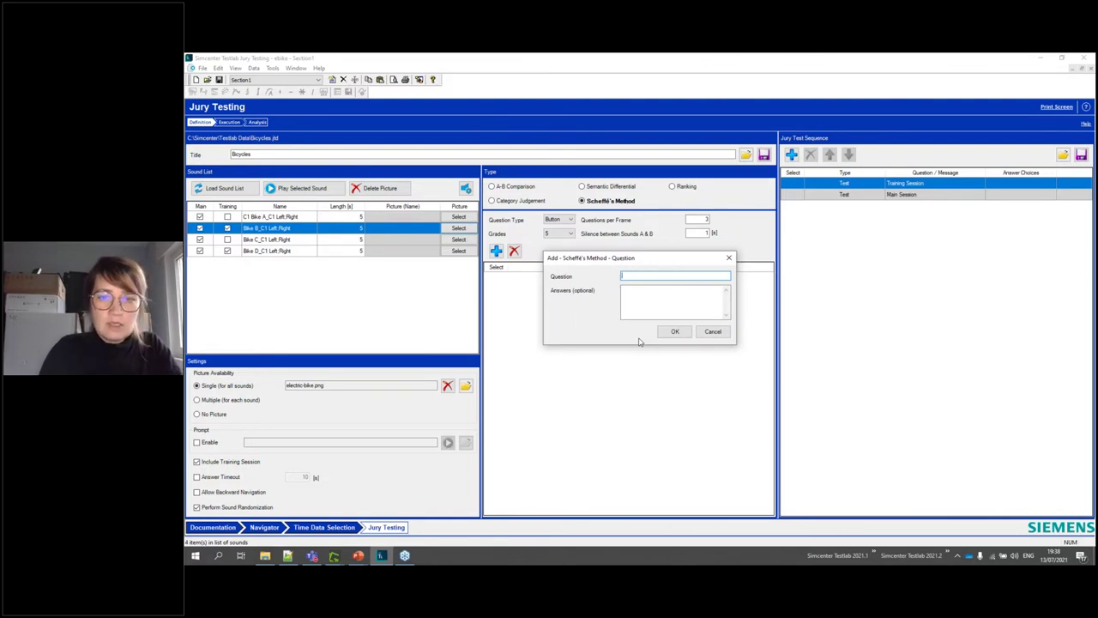
type("Which")
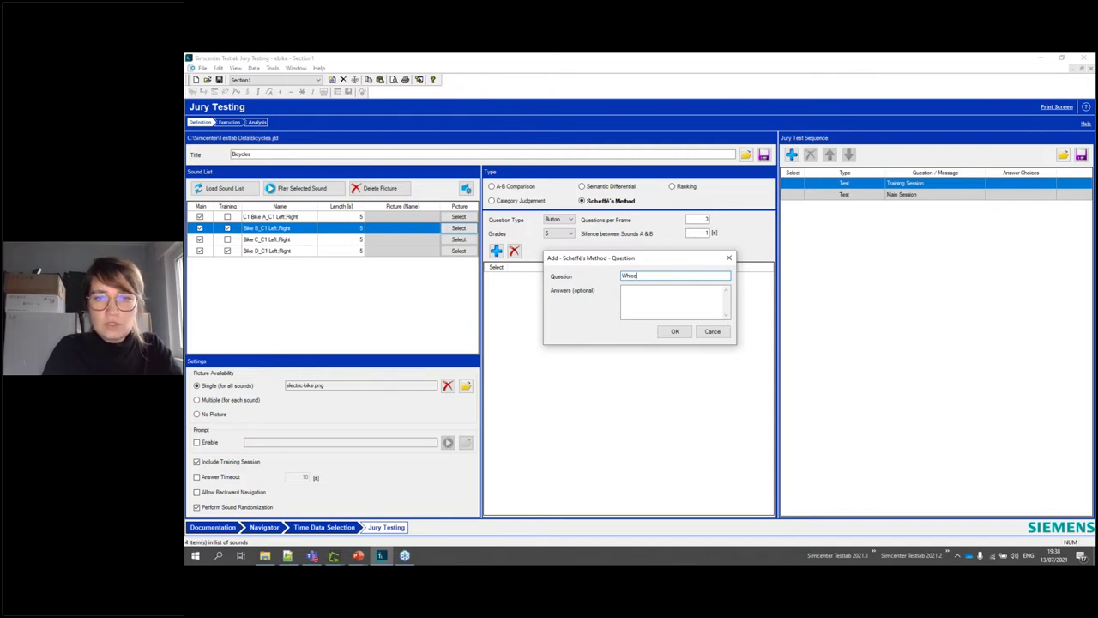
type(" E-B")
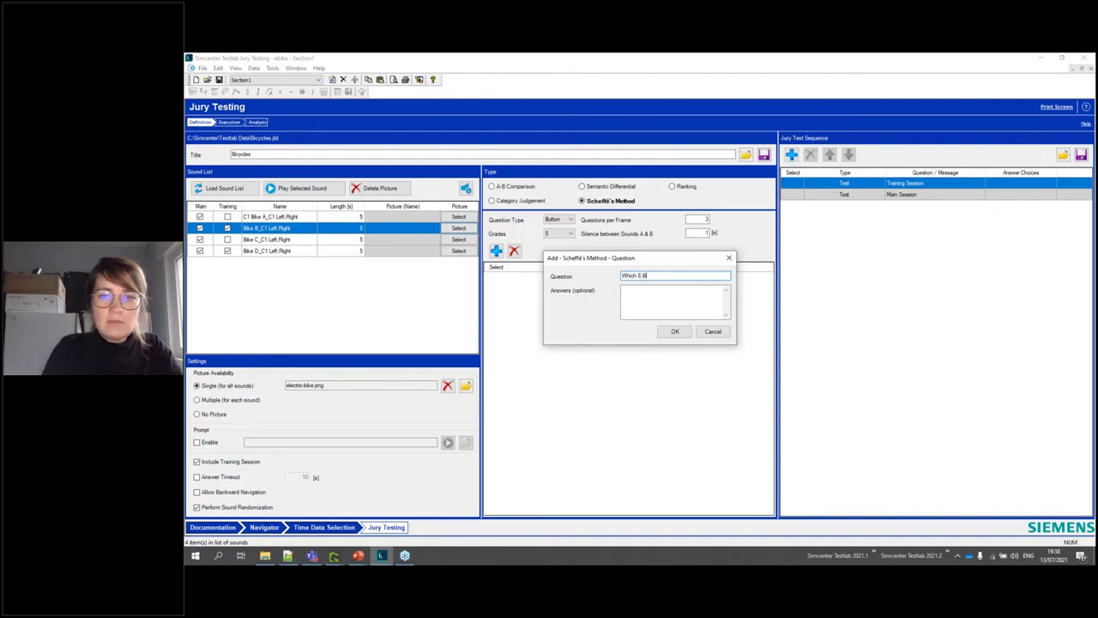
type("IKE is loud")
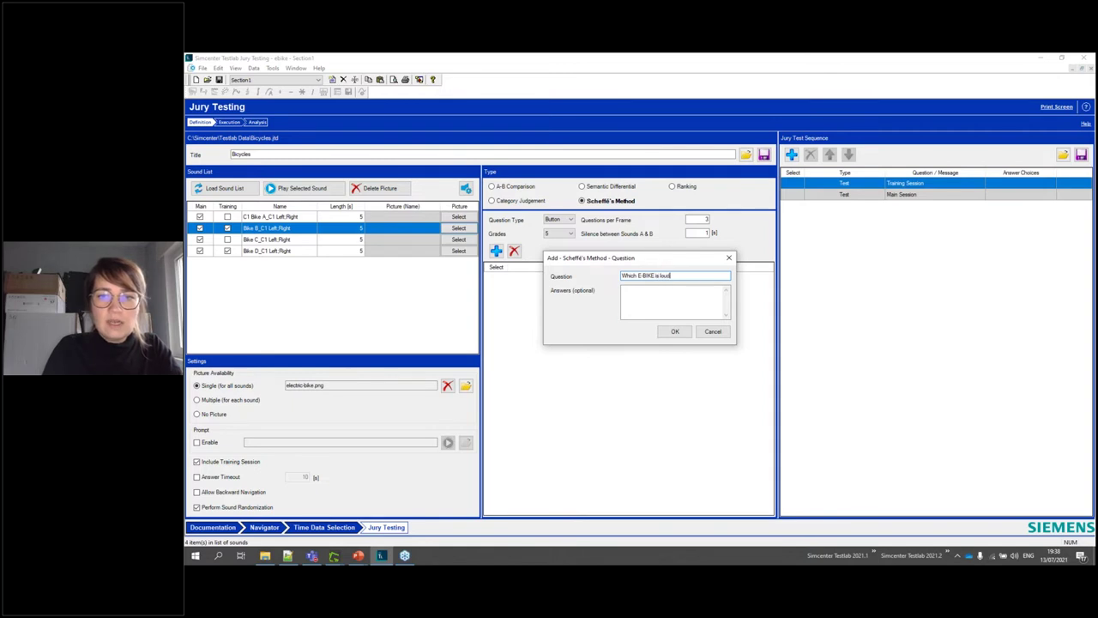
type("er?")
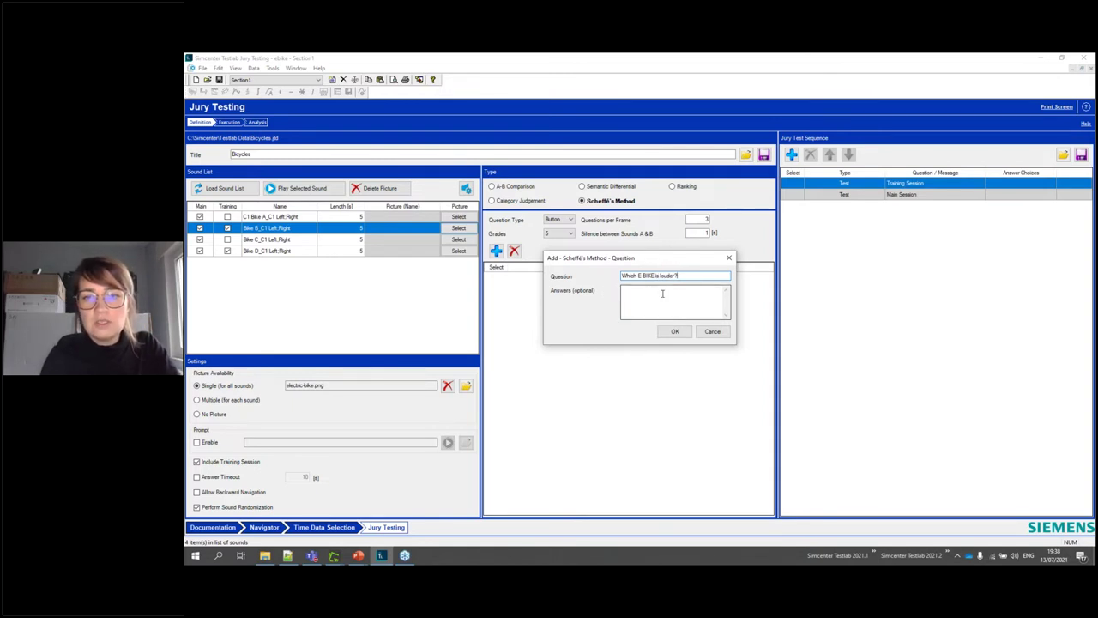
left_click(675, 331)
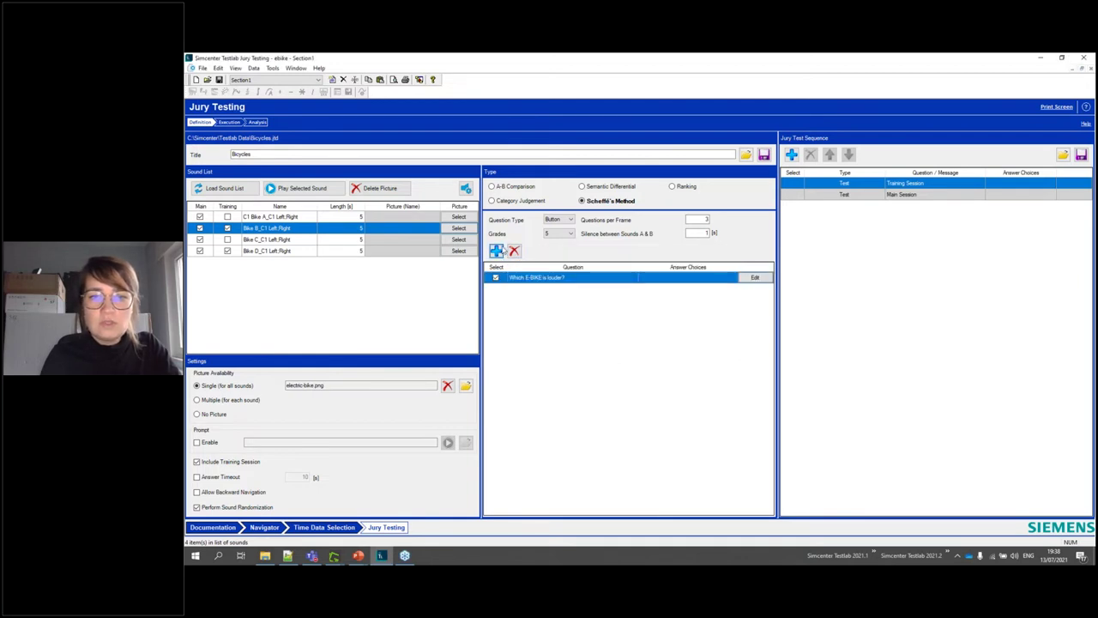
- Add a second question, "Which would you prefer to drive?", without custom answers
left_click(497, 250)
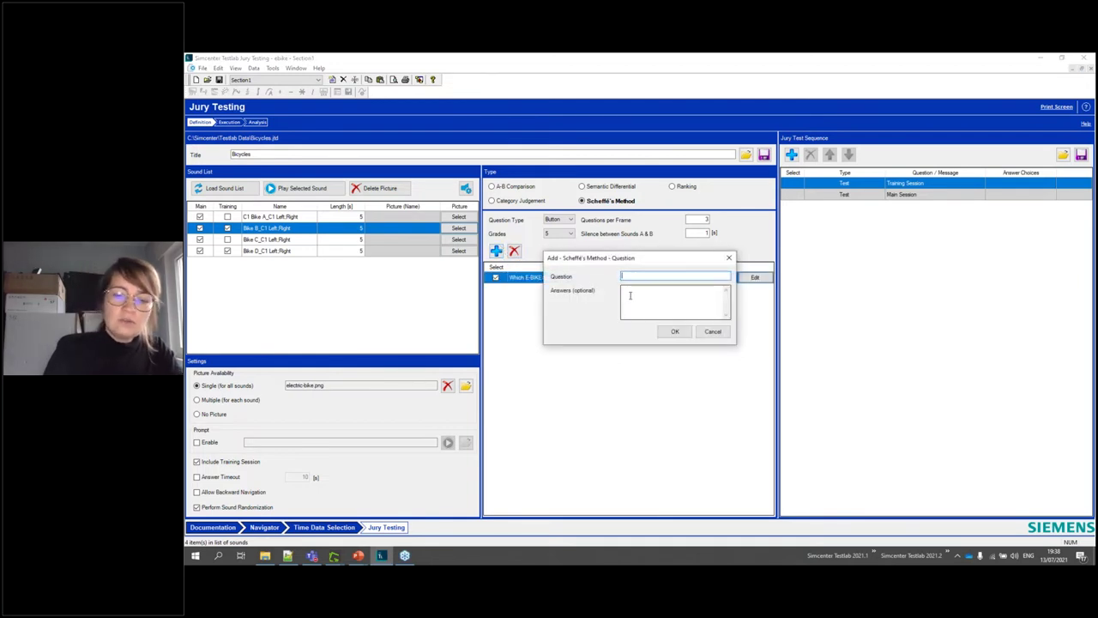
type("Which w")
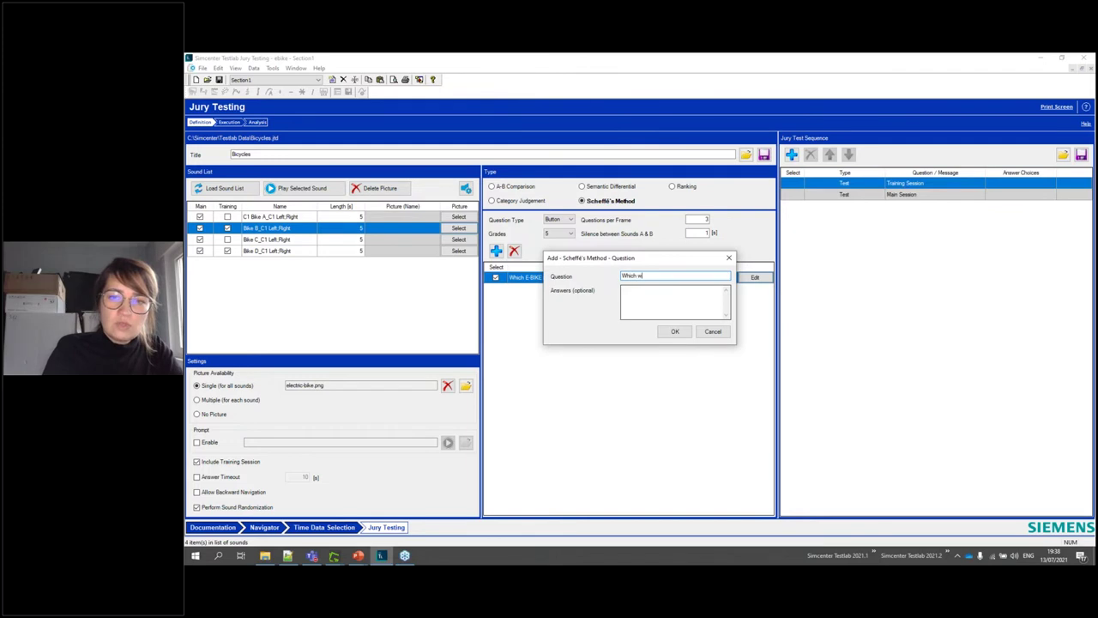
type("ould you prefer to drive?")
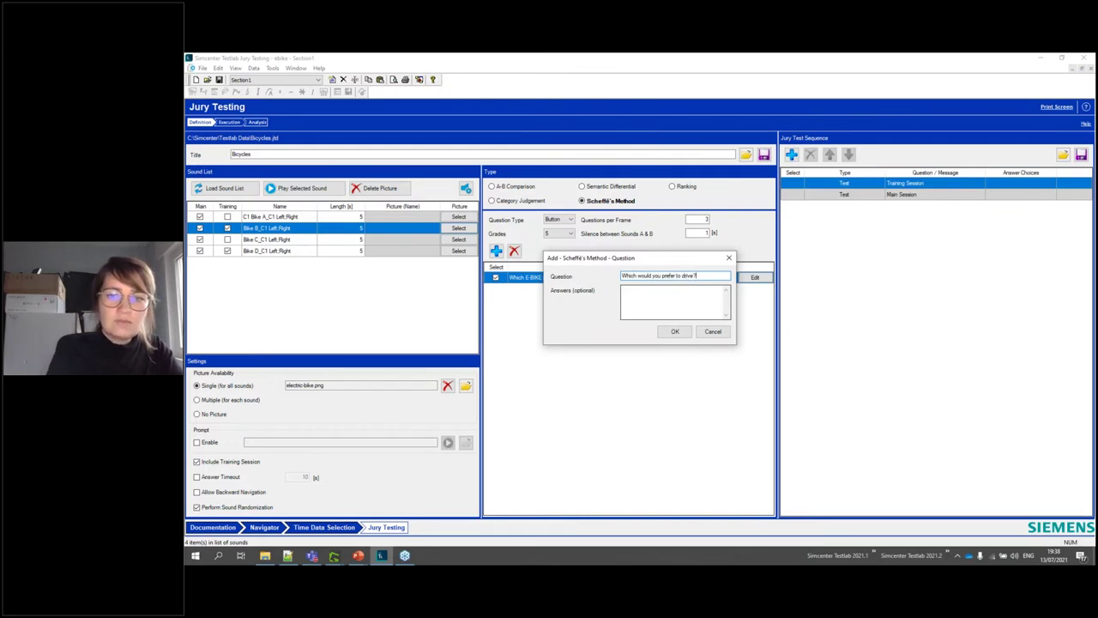
left_click(674, 331)
- Add a third question, "Which one sounds more robust?", without custom answers
left_click(496, 251)
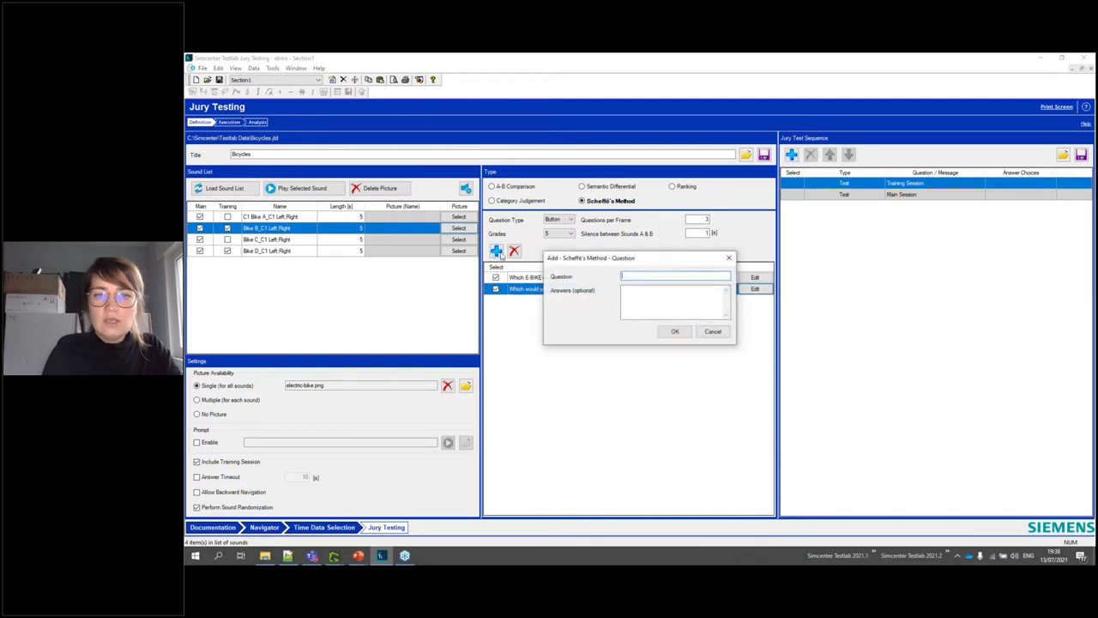
type("Which one so")
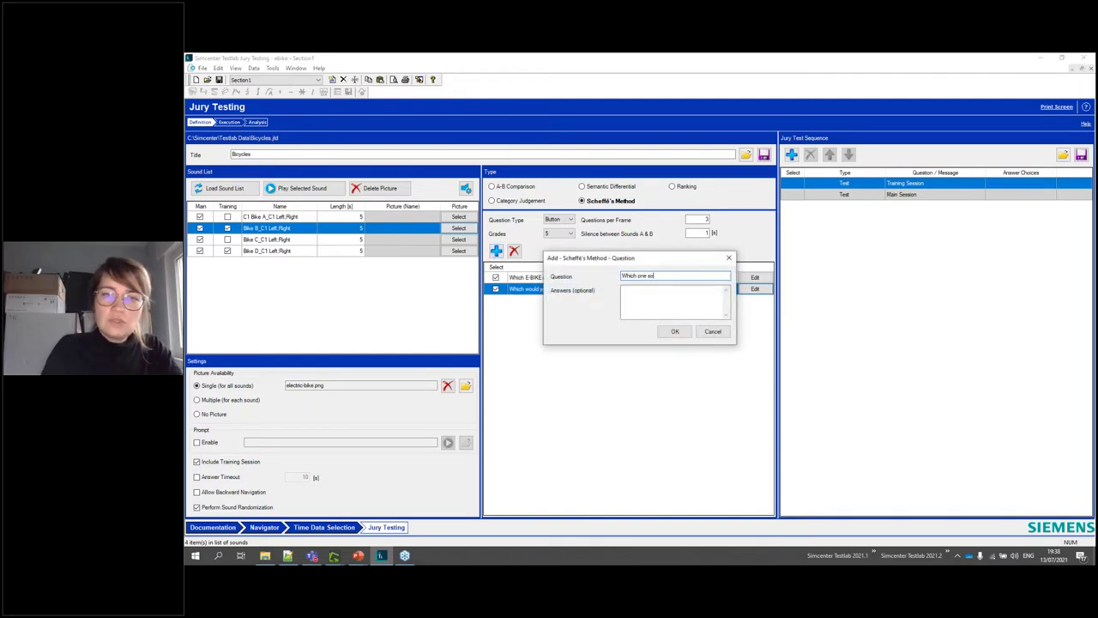
type("unds more robust?")
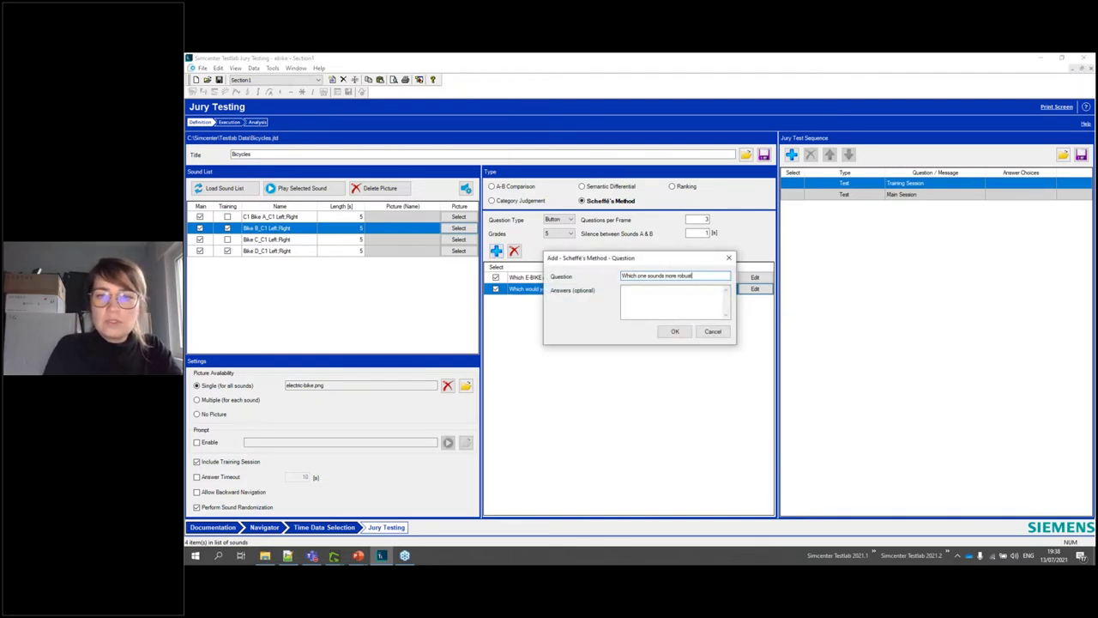
left_click(674, 331)
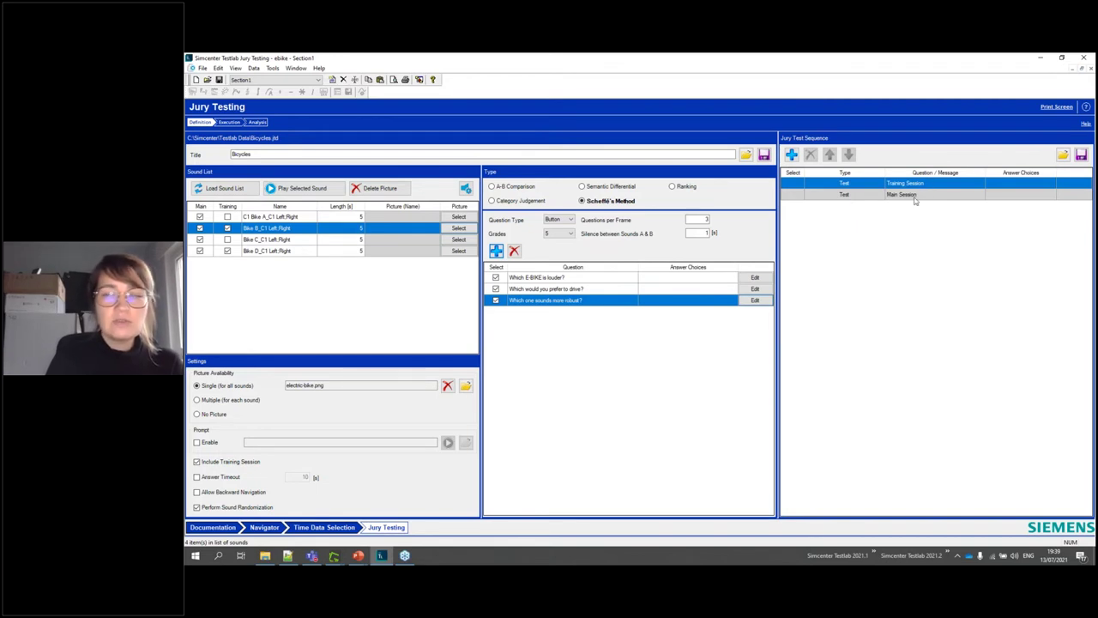
- Load the jury test sequence file Questionaire-ebike.jts from C:\Data\Testlab Data without saving the current sequence's modifications
left_click(791, 155)
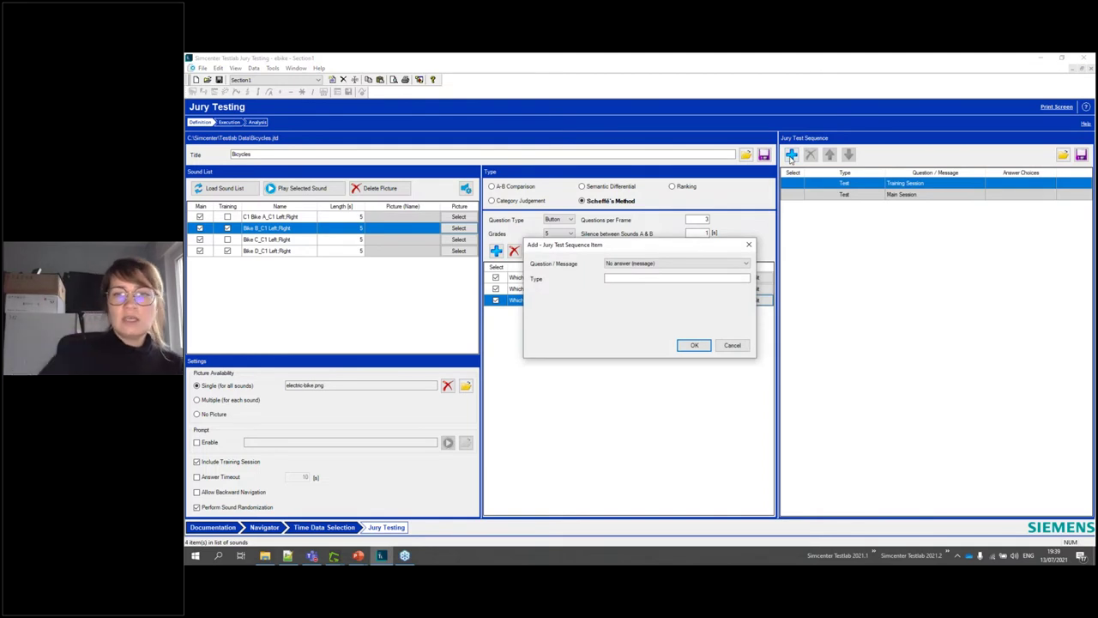
left_click(732, 345)
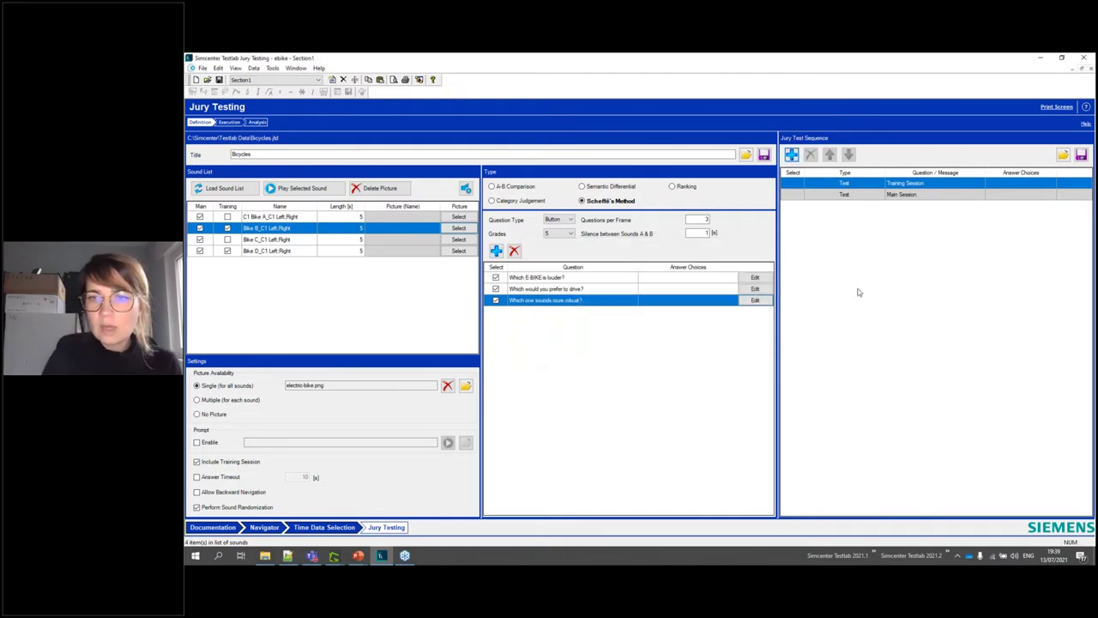
left_click(1063, 155)
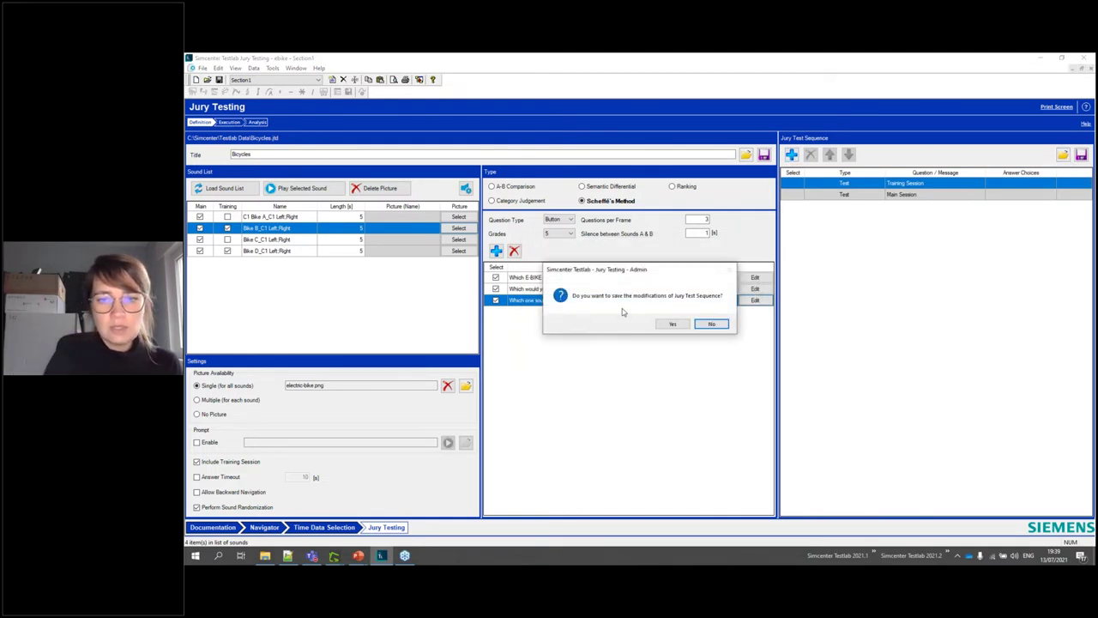
left_click(712, 324)
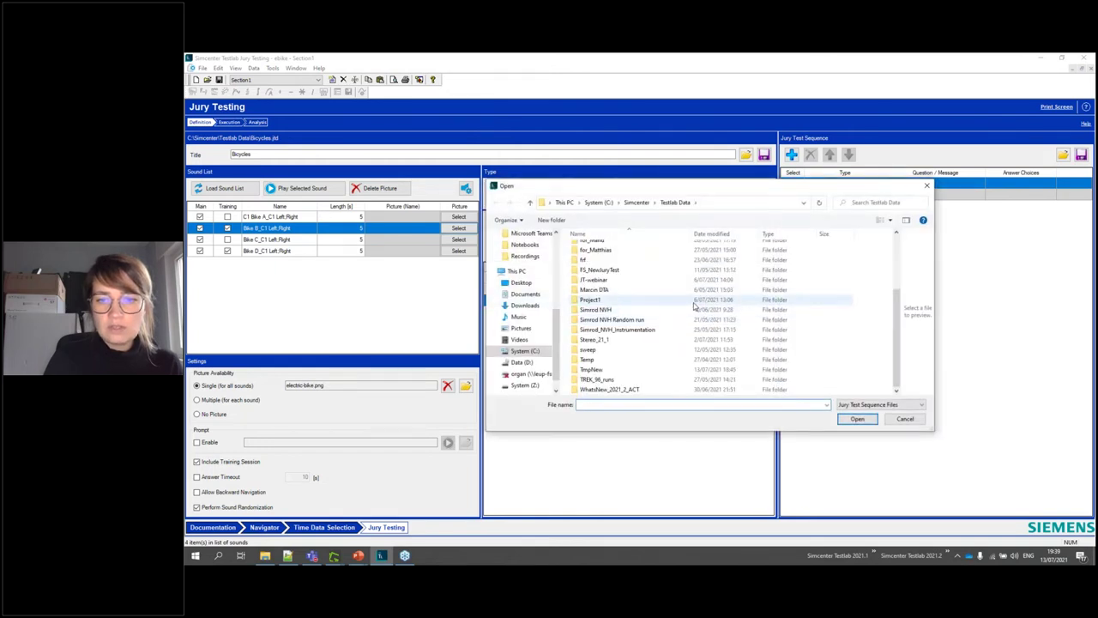
scroll(683, 310, "down", 3)
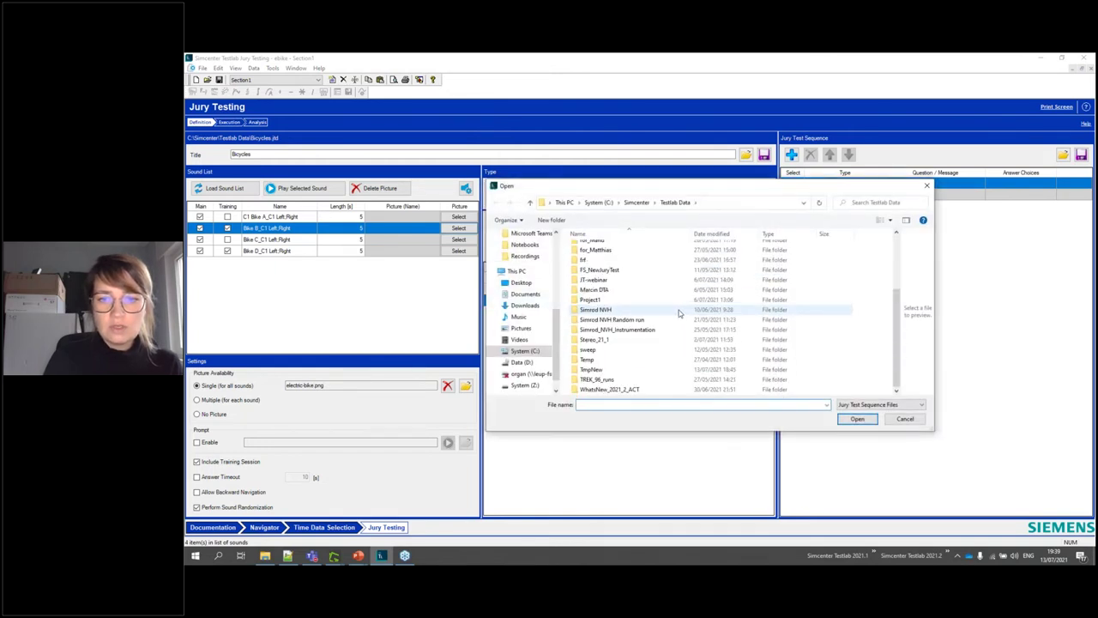
mouse_move(715, 429)
left_mouse_down()
mouse_move(732, 497)
mouse_move(732, 436)
left_mouse_up()
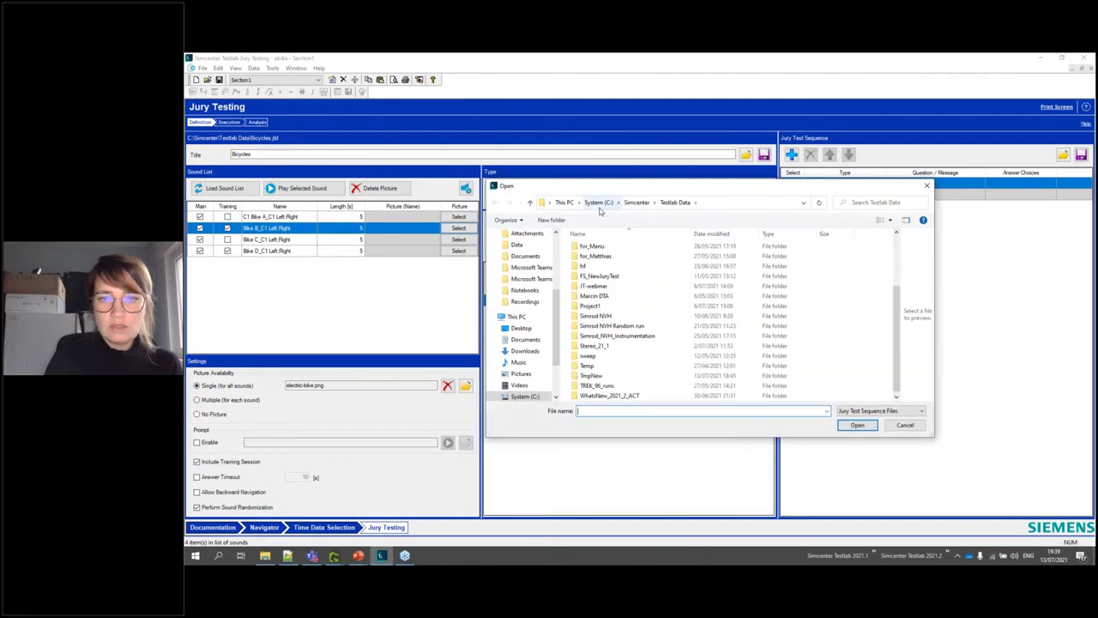
left_click(599, 208)
double_click(592, 247)
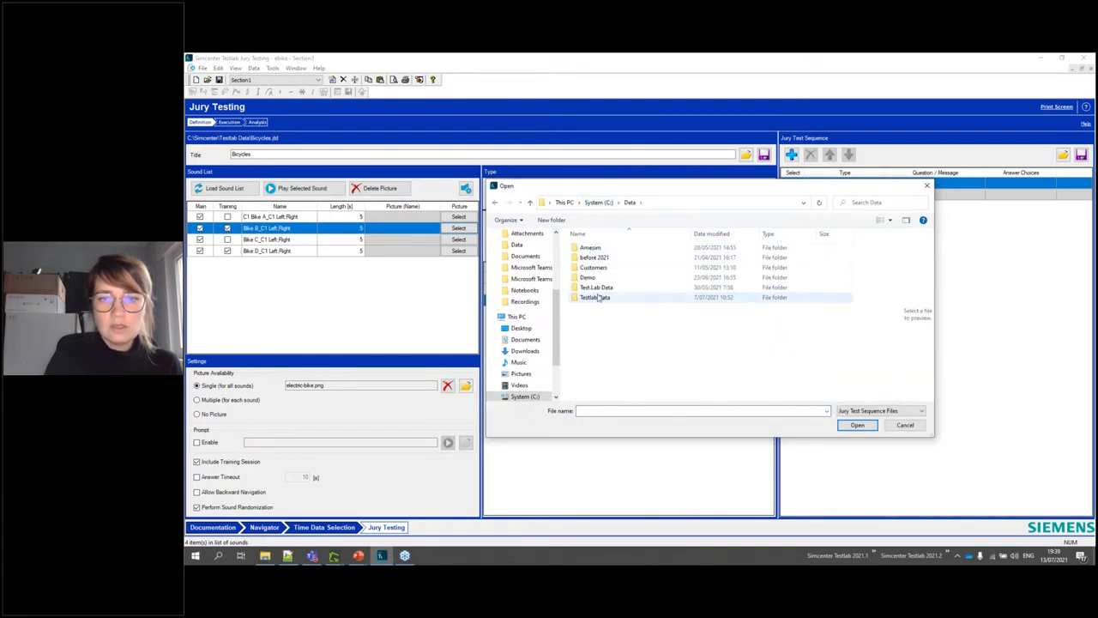
double_click(601, 297)
scroll(600, 305, "down", 10)
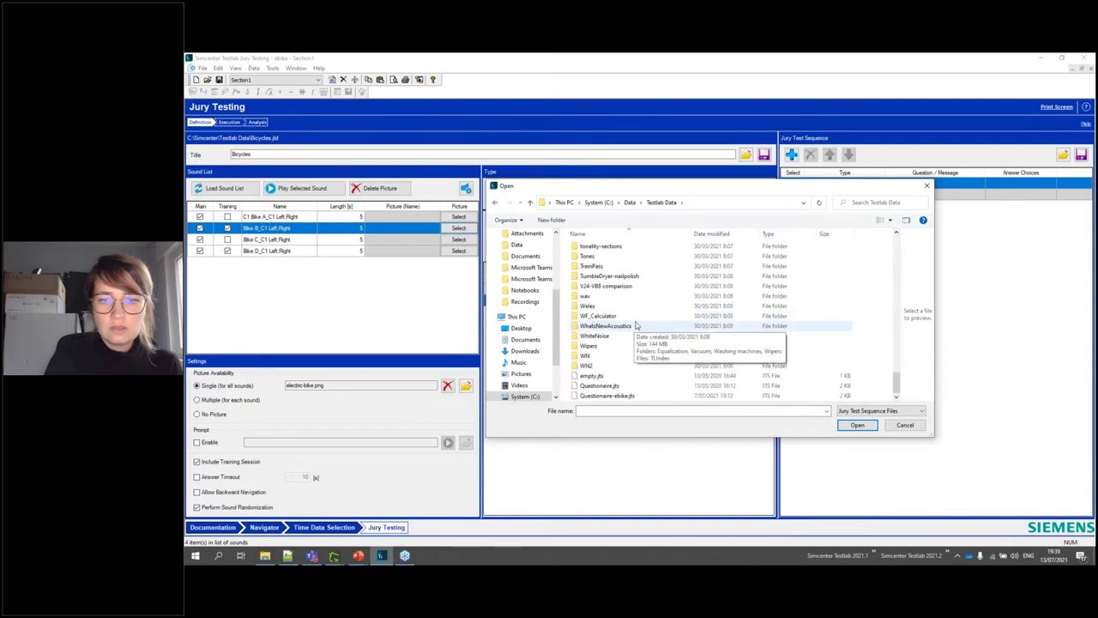
double_click(607, 395)
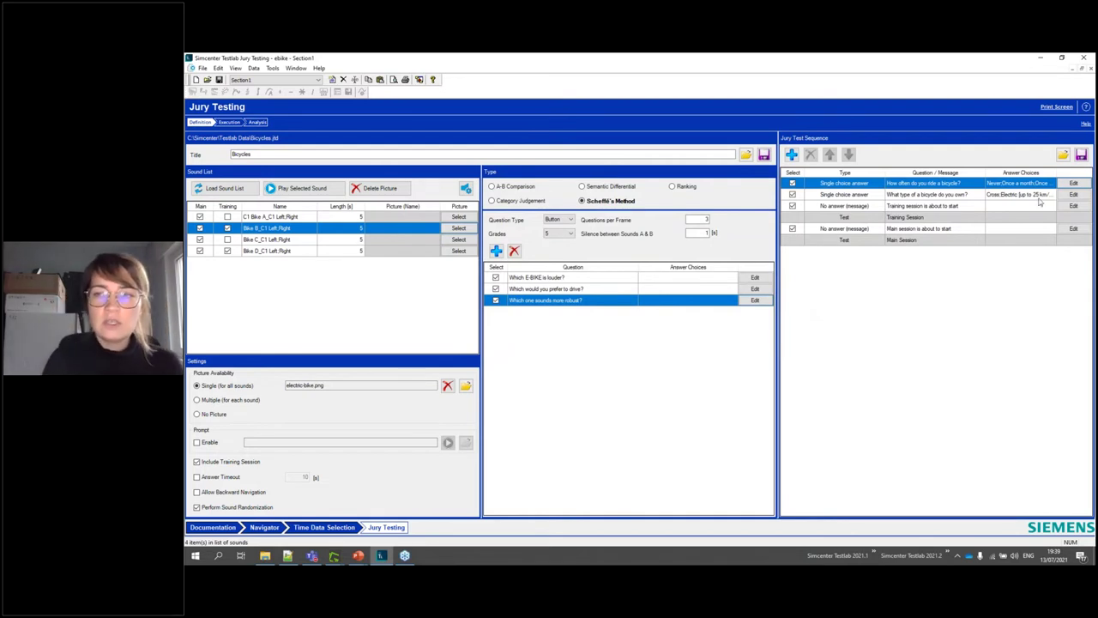
- Review the two bicycle questions with their answer choices and the training session message in the test sequence, leaving them unedited
left_click(1074, 183)
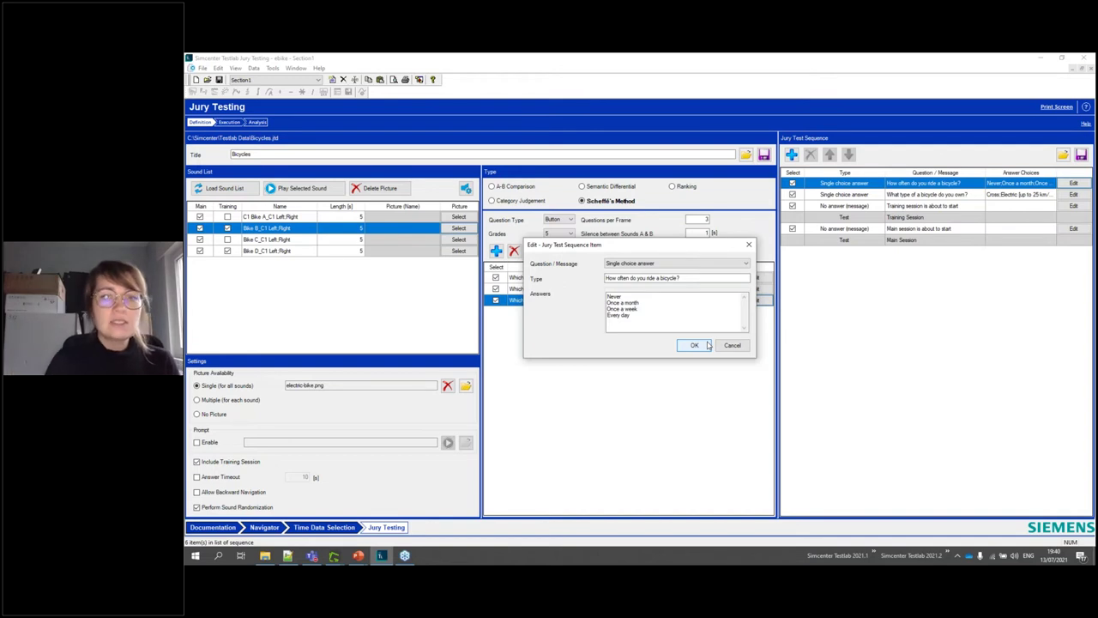
left_click(732, 345)
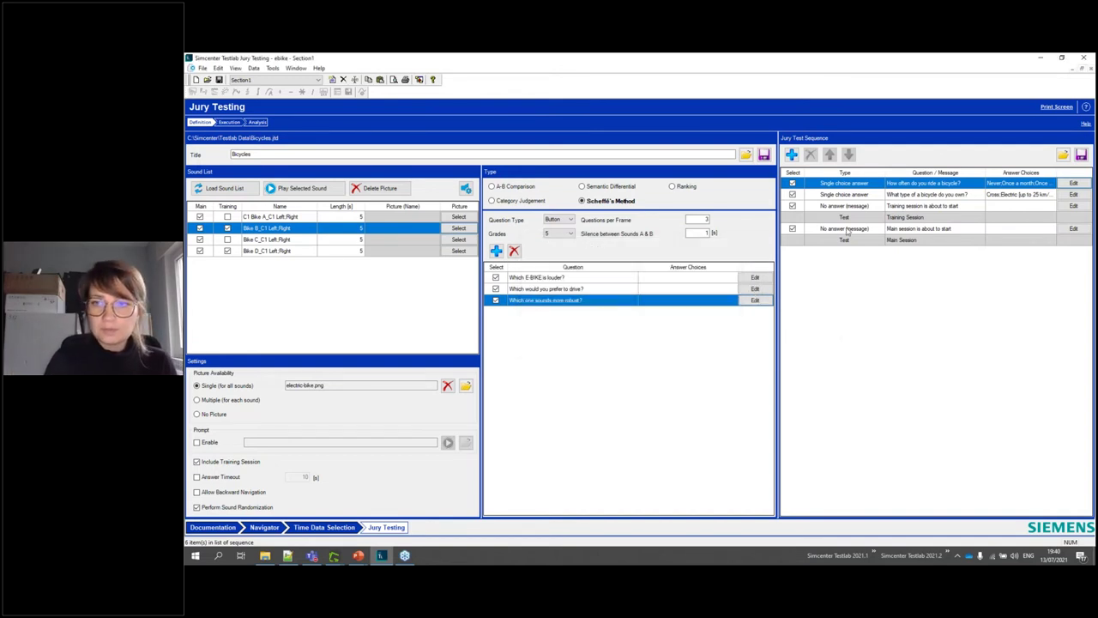
left_click(919, 196)
left_click(1071, 195)
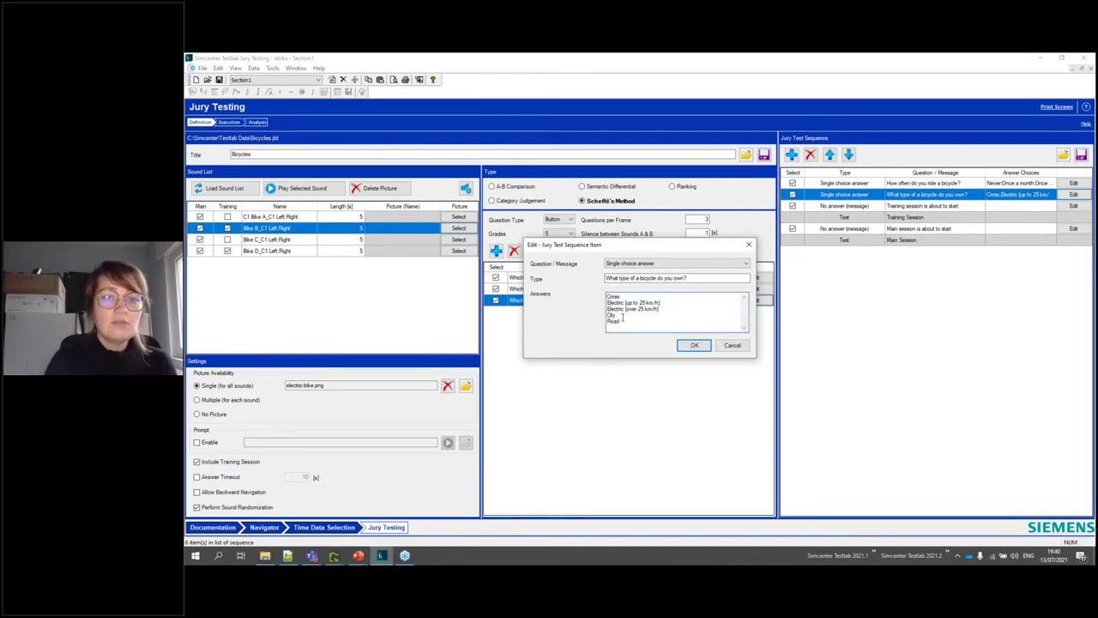
left_click(732, 348)
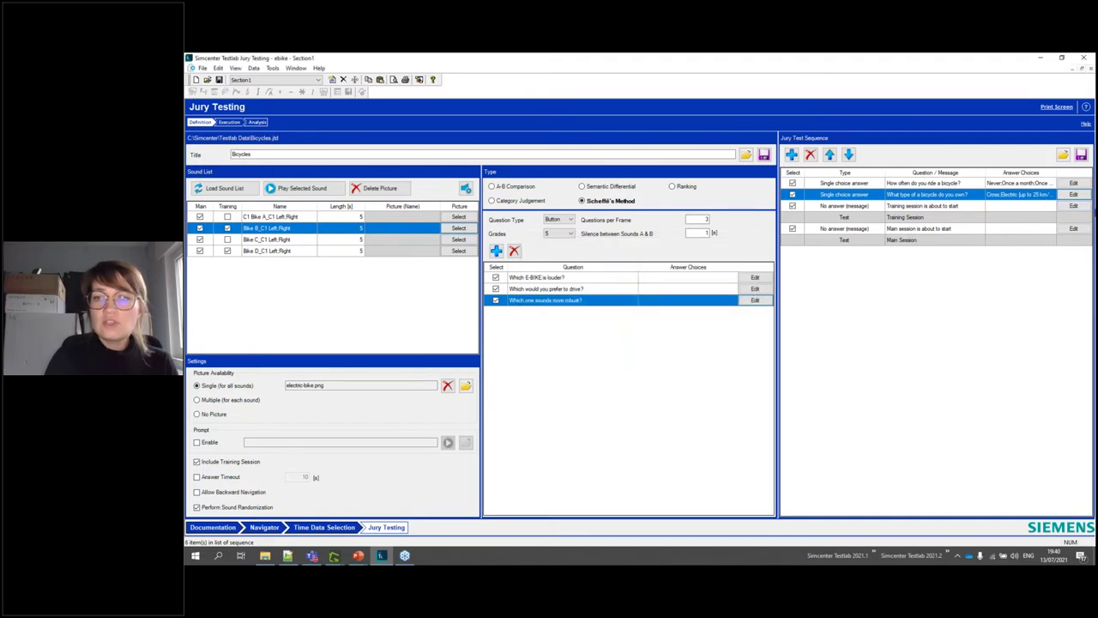
left_click(1073, 206)
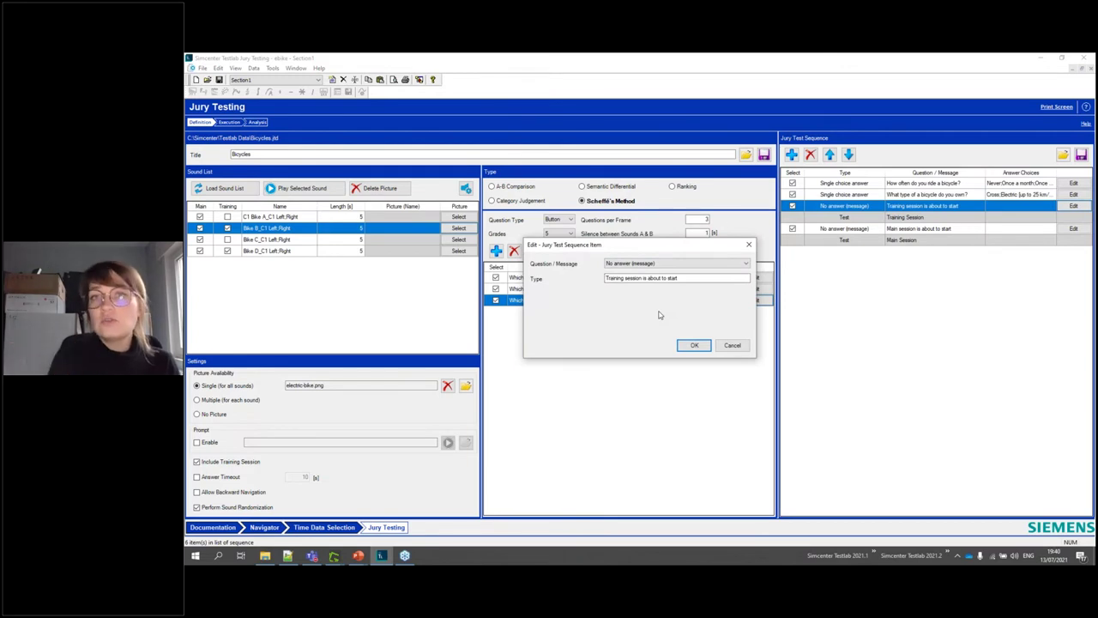
left_click(732, 345)
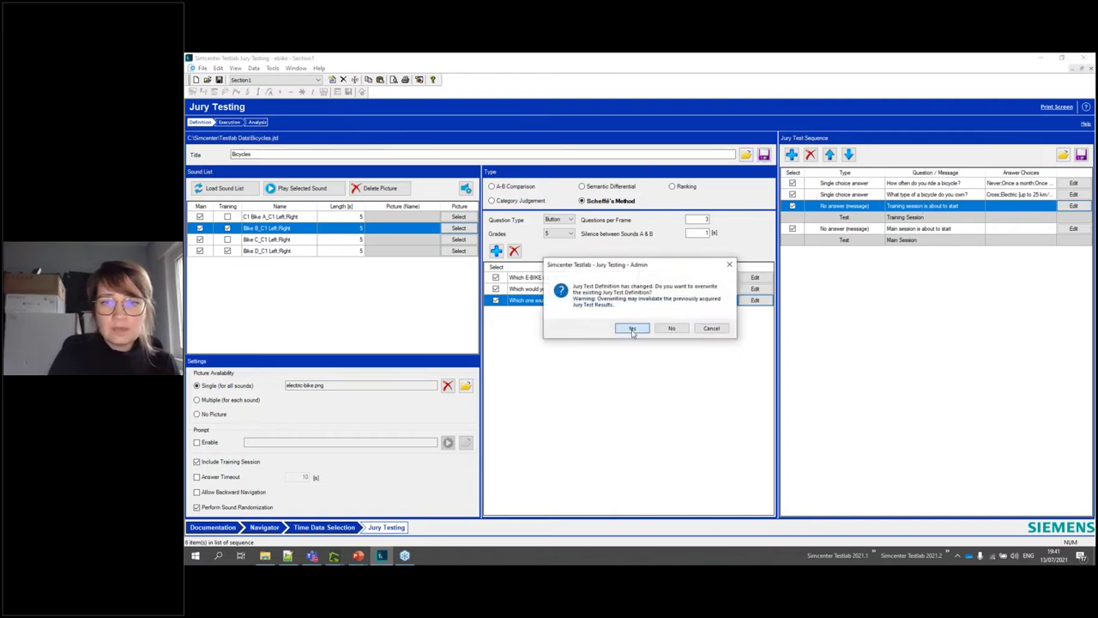
- Overwrite the existing jury test definition and execute the test in Individual mode
left_click(633, 329)
left_click(230, 122)
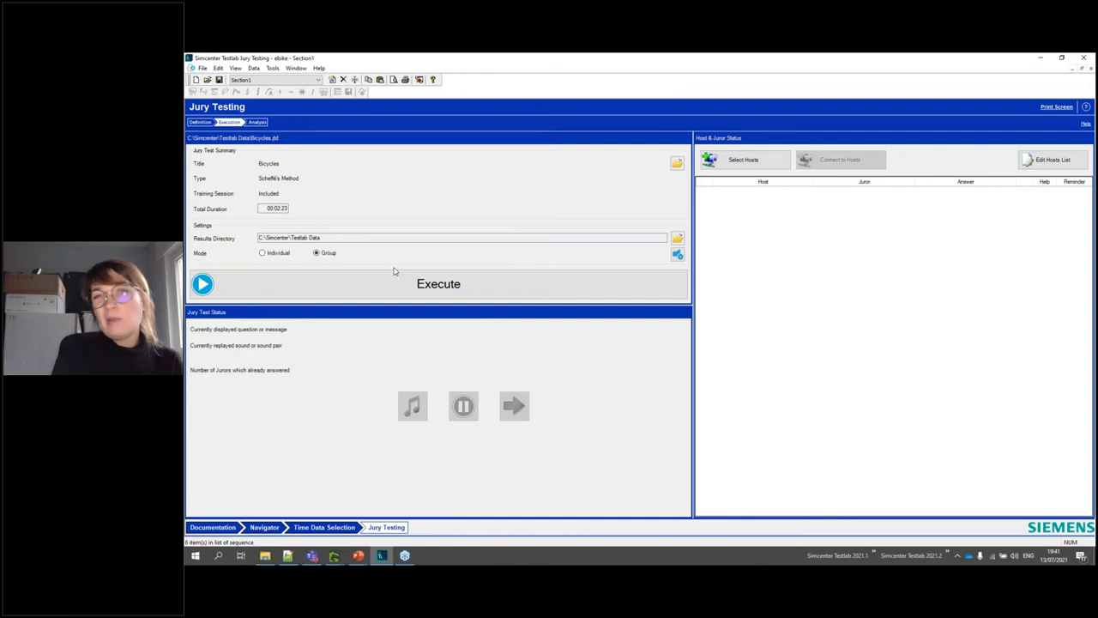
left_click(271, 254)
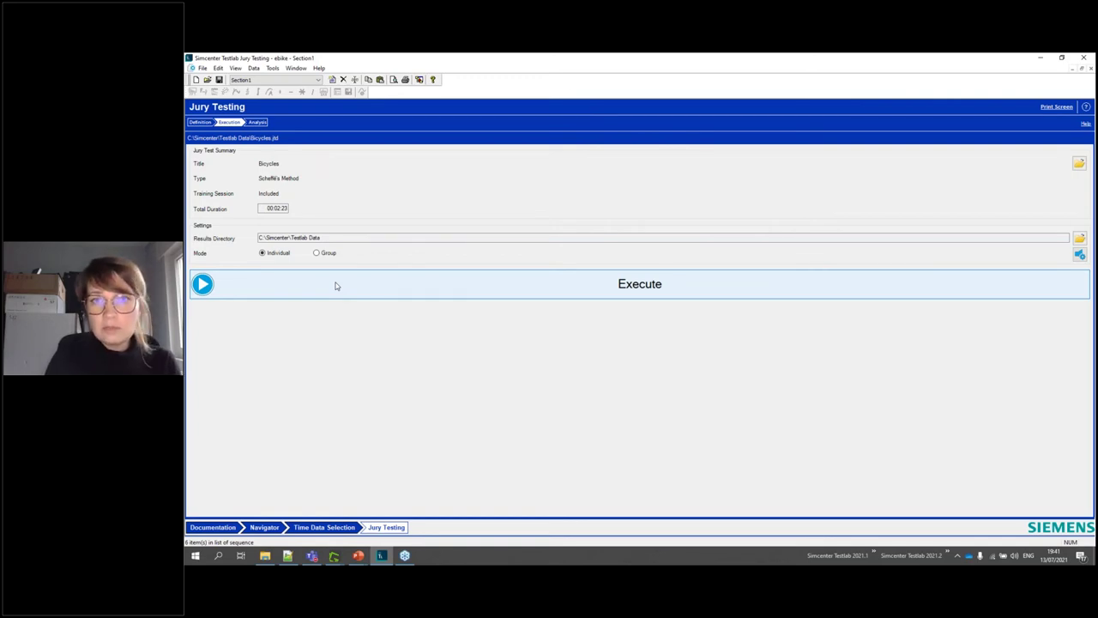
left_click(336, 285)
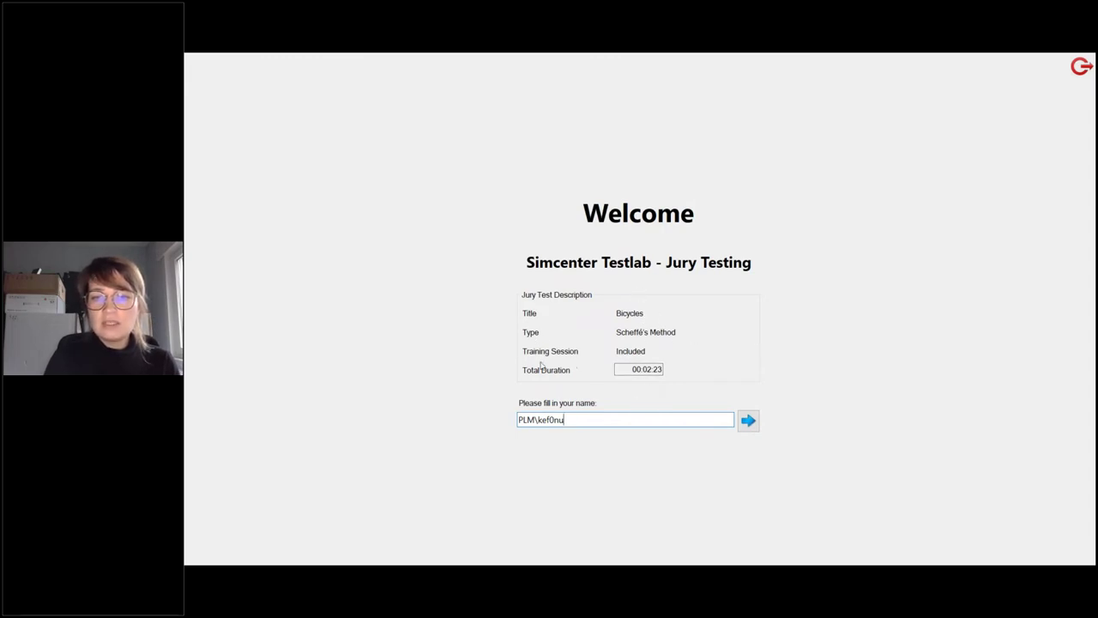
- Replace the default juror name with the juror's own name and enter the test
left_click_drag(566, 419, 355, 438)
type("Agnieszka")
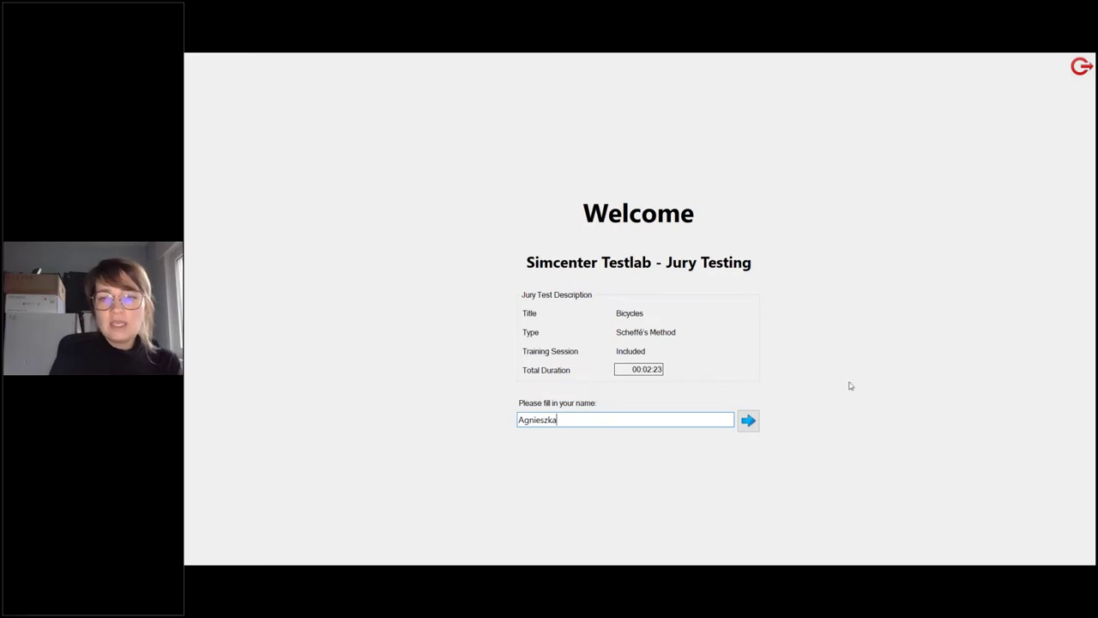
left_click(749, 421)
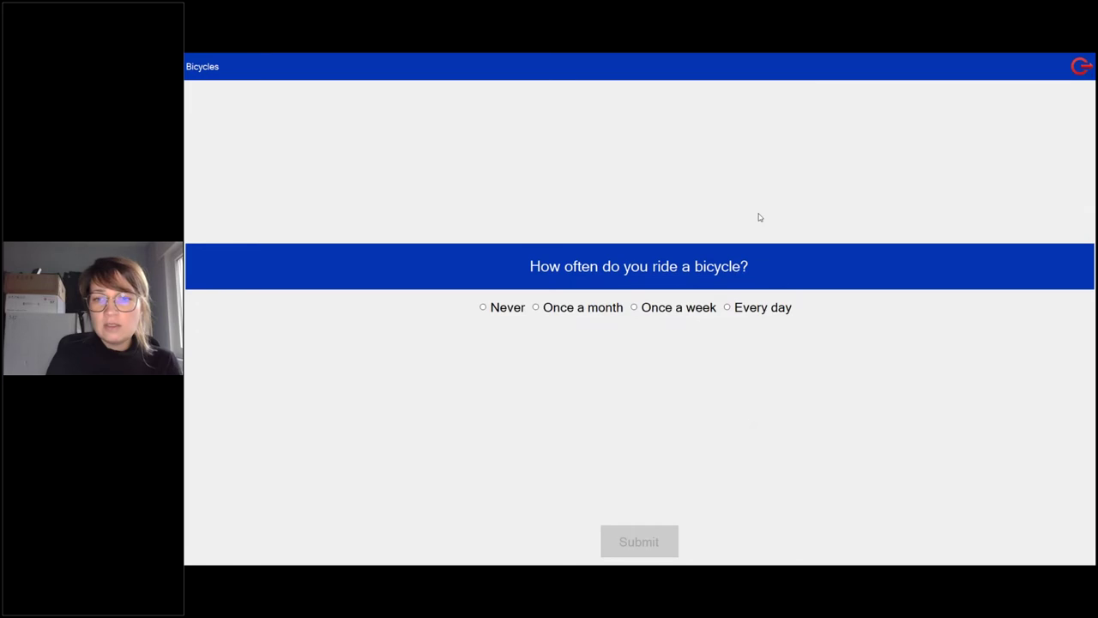
- Submit "Once a week" as the riding frequency and "Cross" as the type of bicycle owned
left_click(708, 309)
left_click(607, 548)
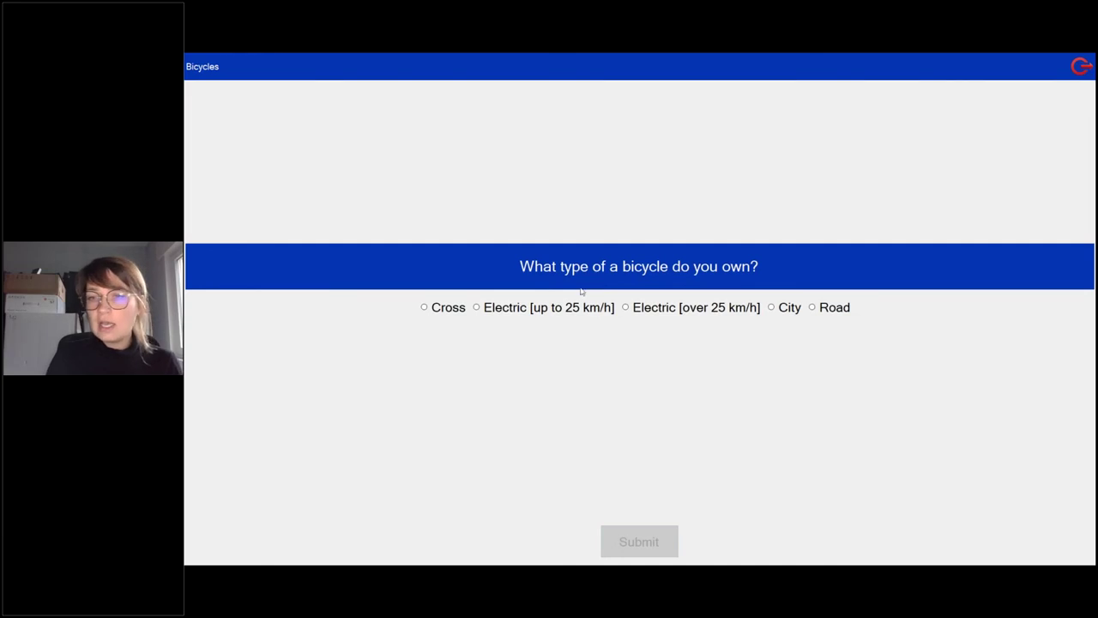
left_click(444, 314)
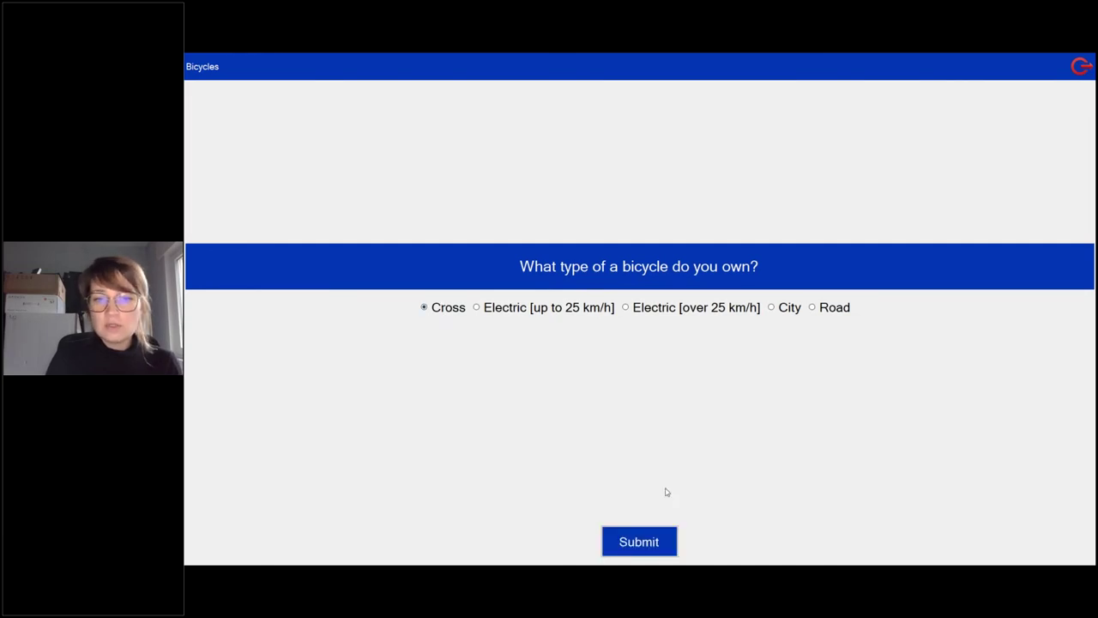
left_click(645, 554)
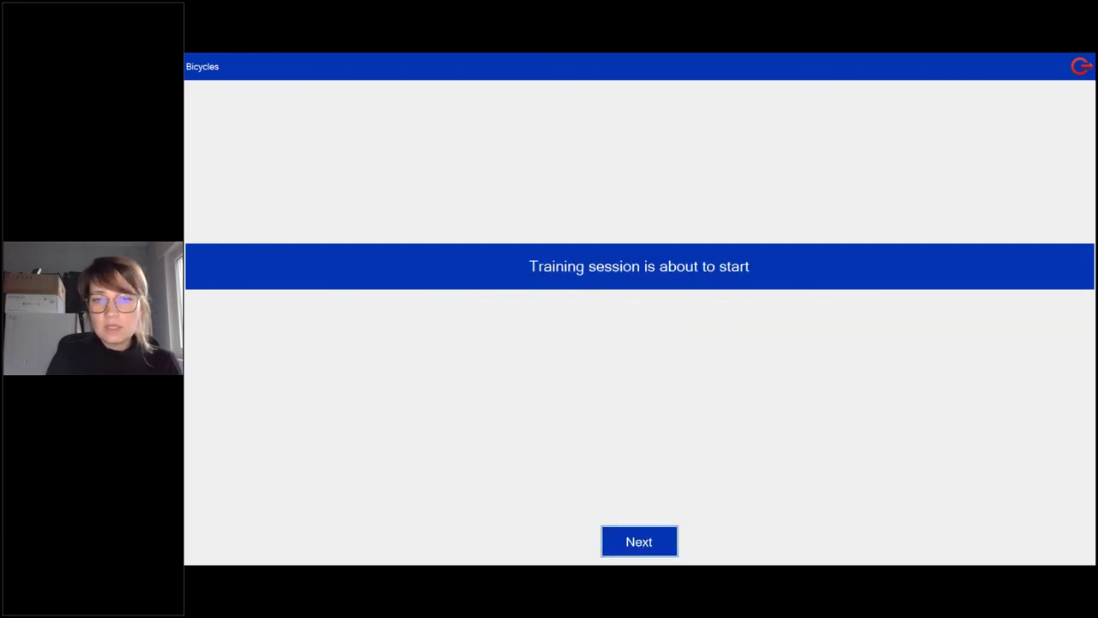
- Run the training session, rating loudness fully towards Sound B, preference slightly towards A and robustness fully towards A; replay the sounds and submit
left_click(669, 537)
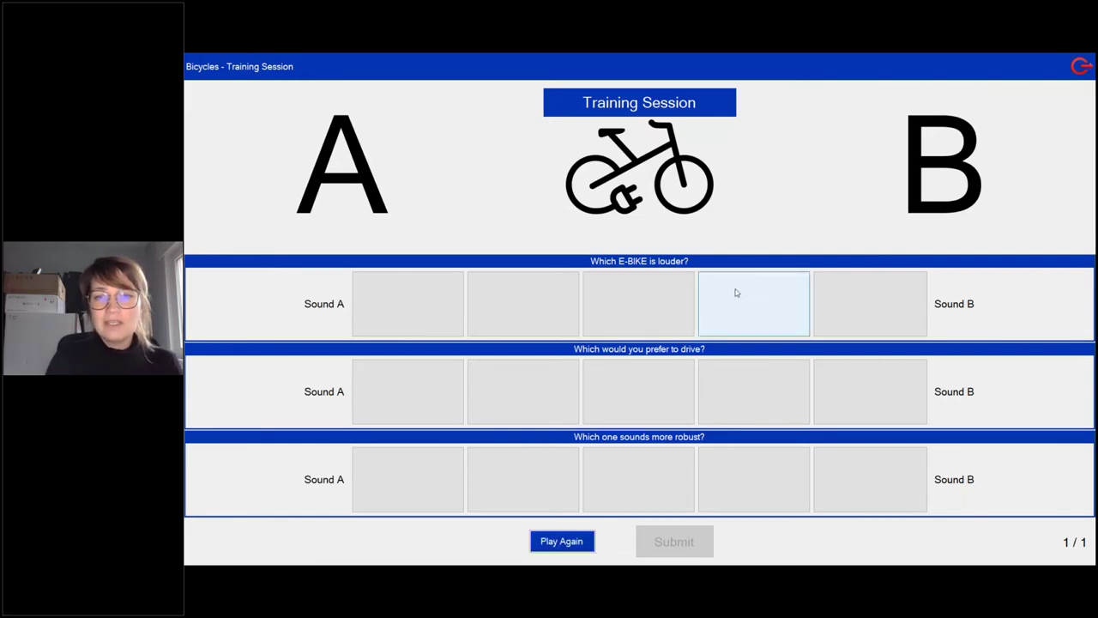
left_click(900, 303)
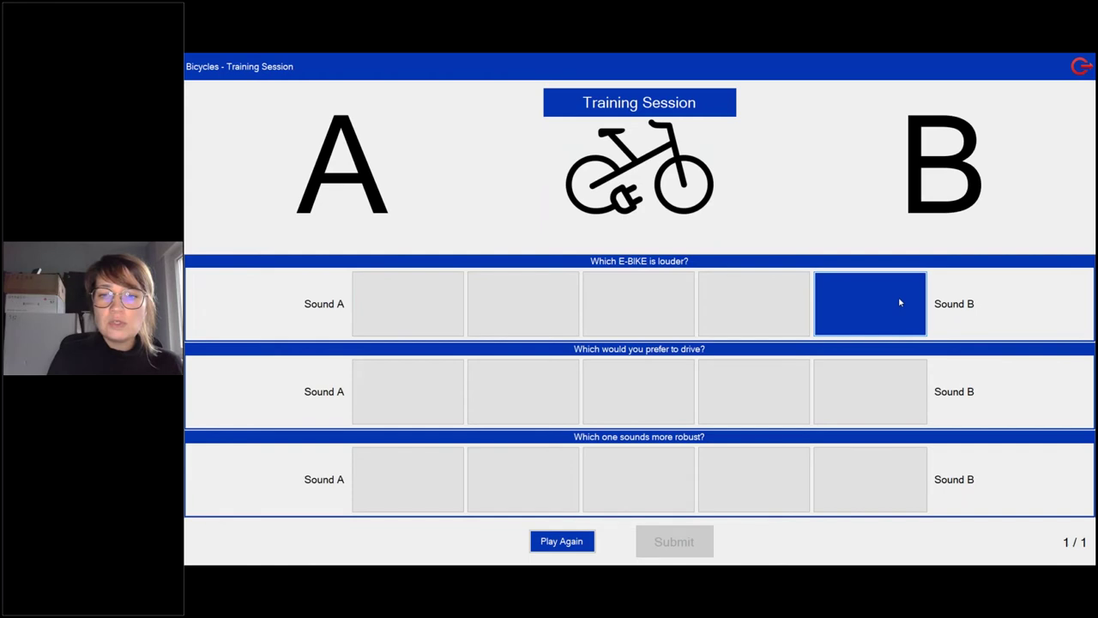
left_click(527, 363)
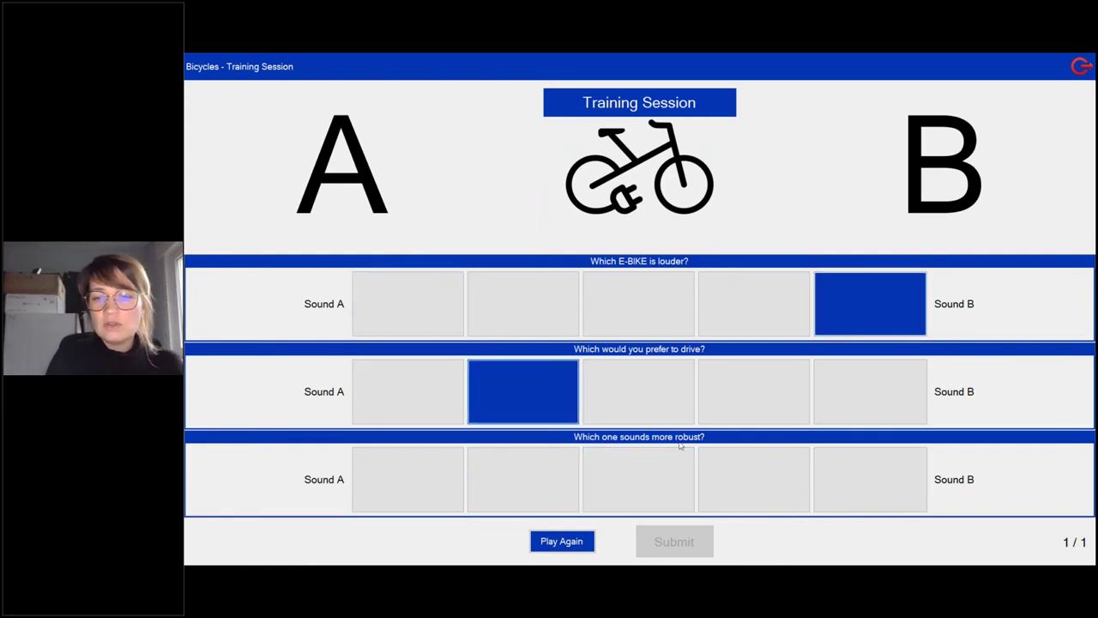
left_click(423, 469)
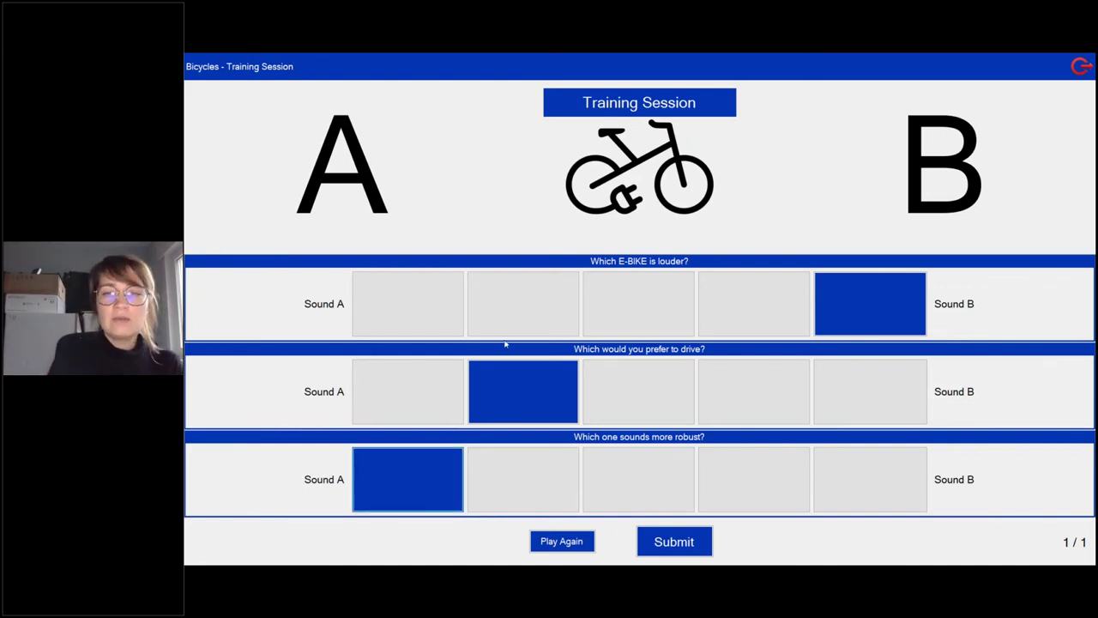
left_click(582, 543)
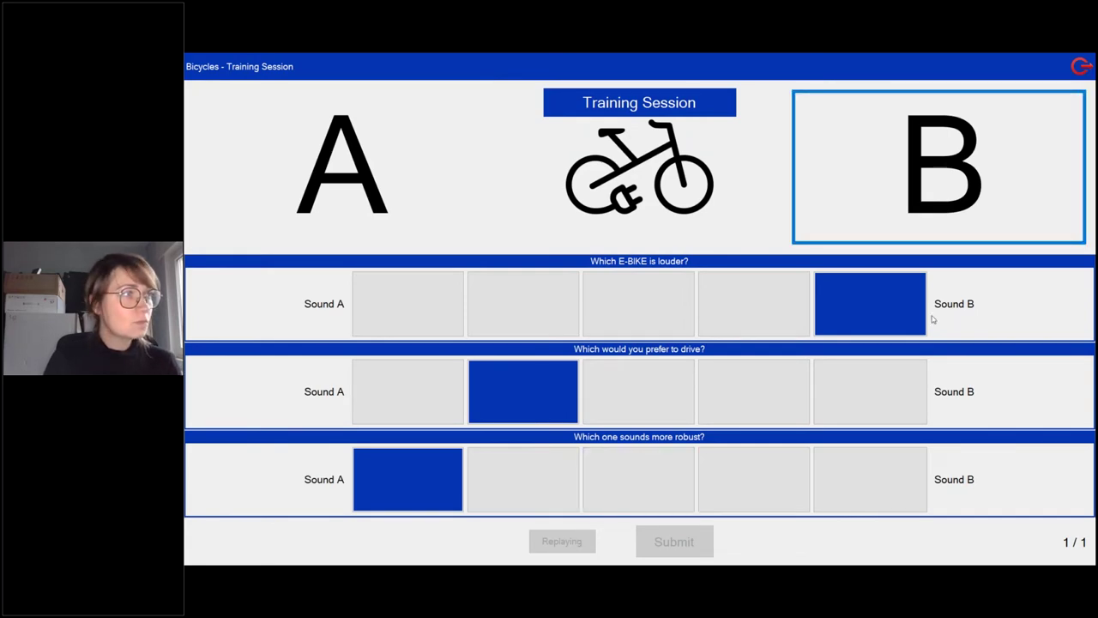
left_click(669, 543)
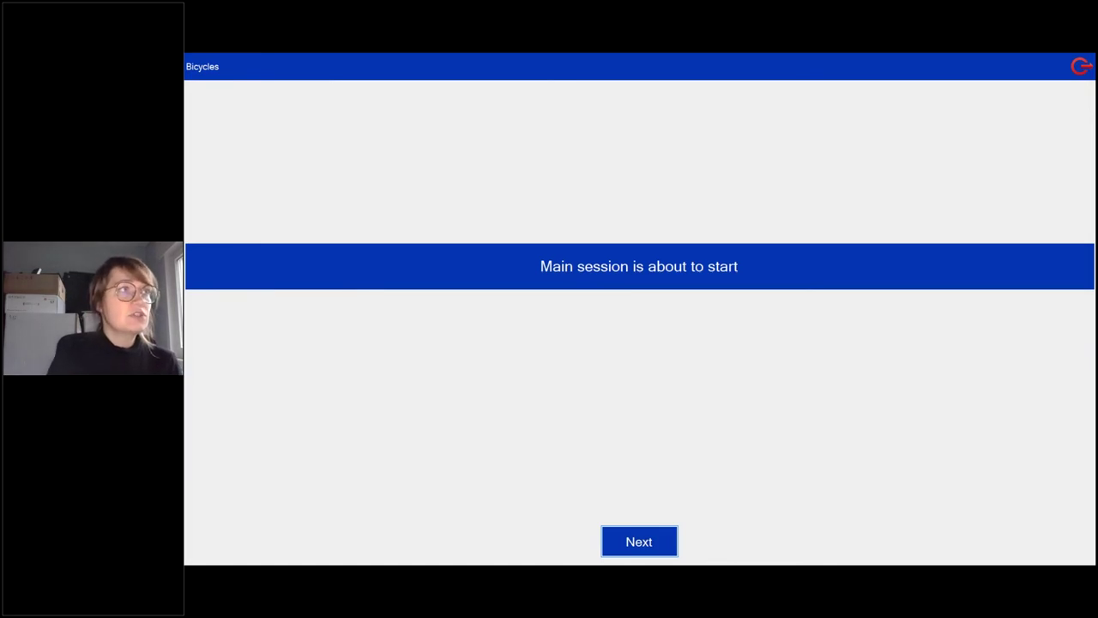
- Leave the ongoing jury test before the main session and switch to the PowerPoint slide show
left_click(1081, 66)
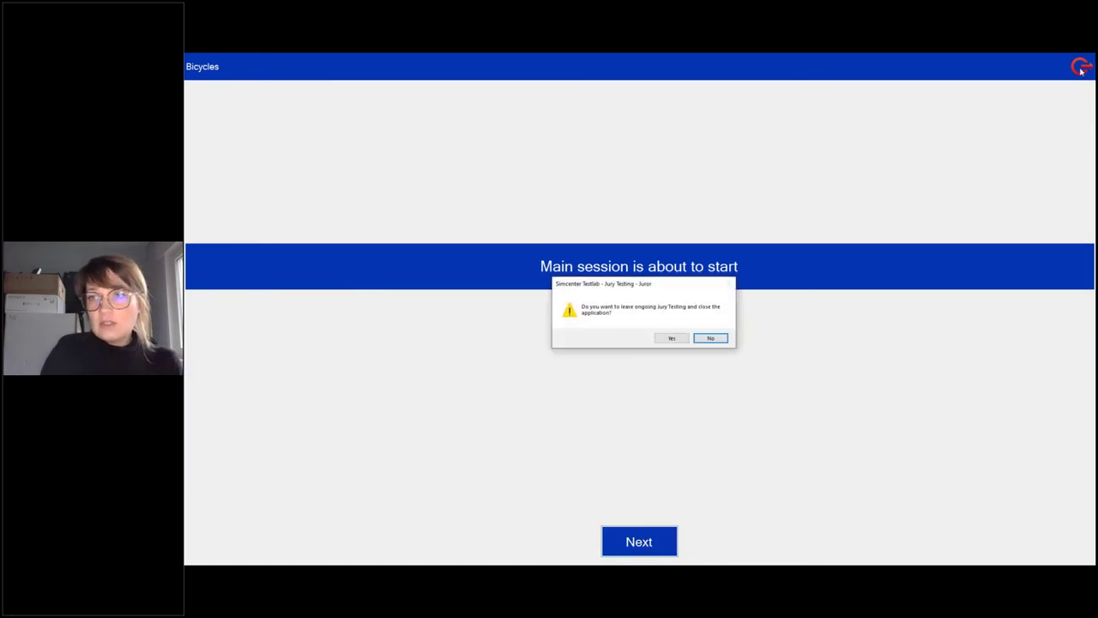
left_click(673, 338)
left_click(675, 288)
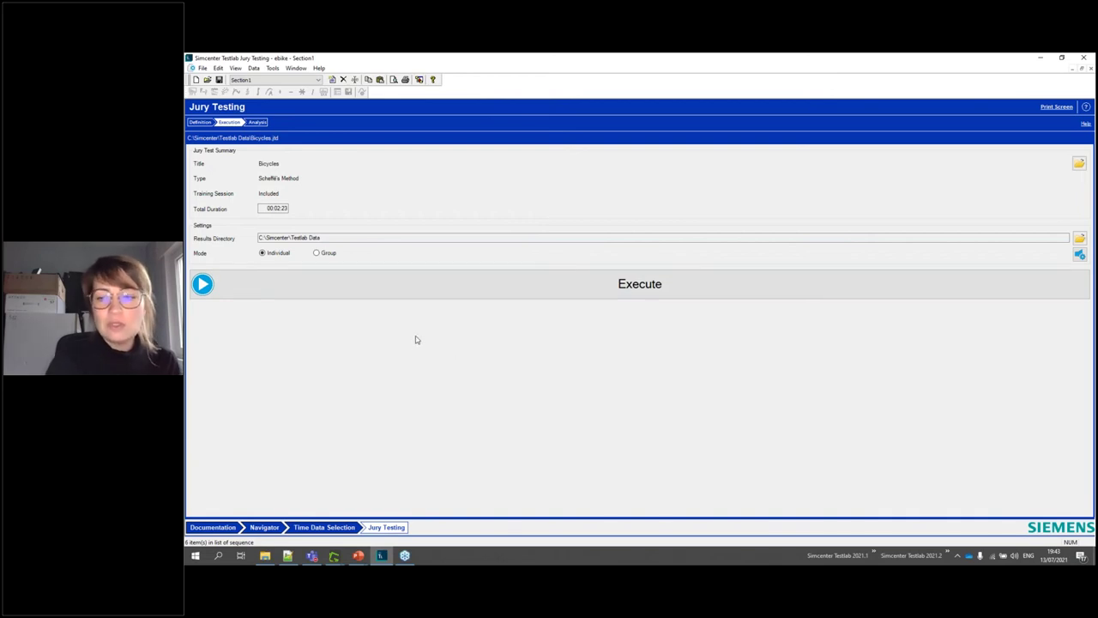
left_click(359, 556)
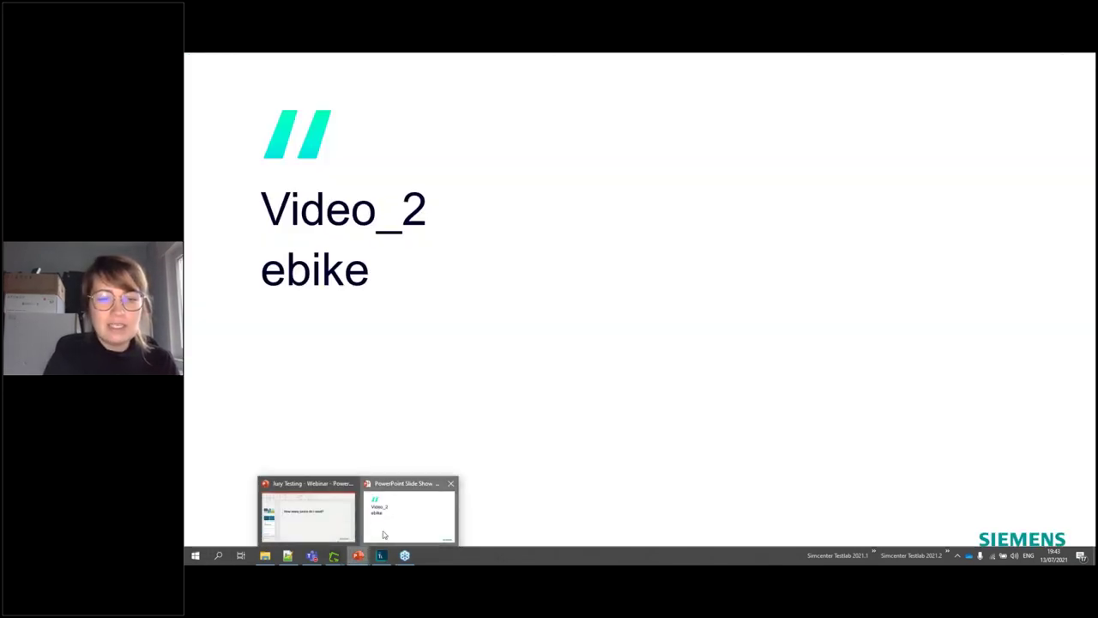
left_click(410, 513)
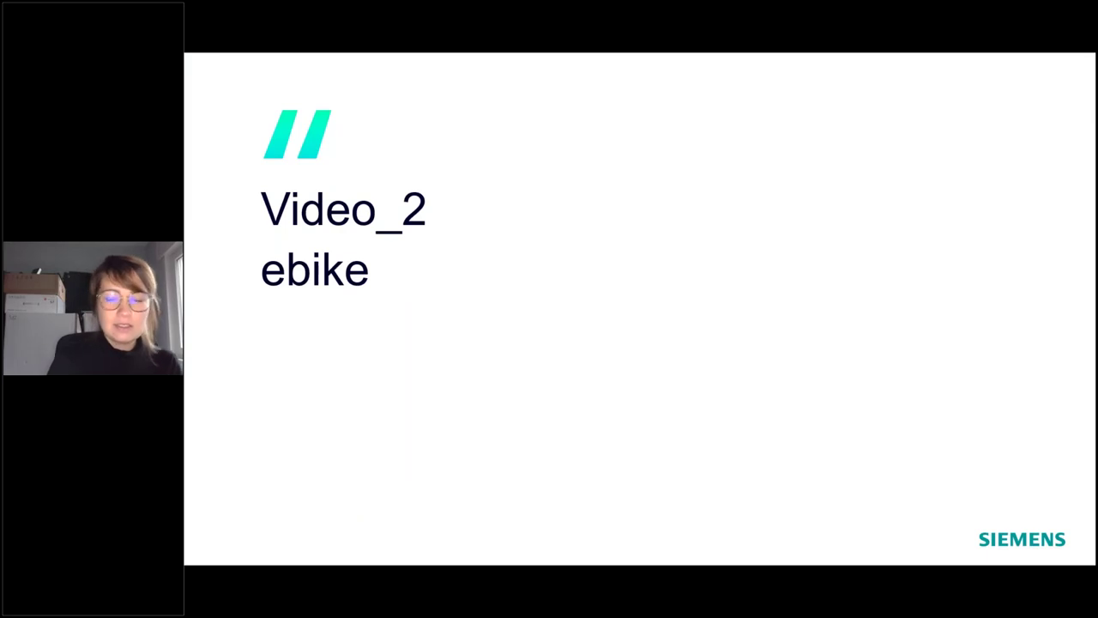